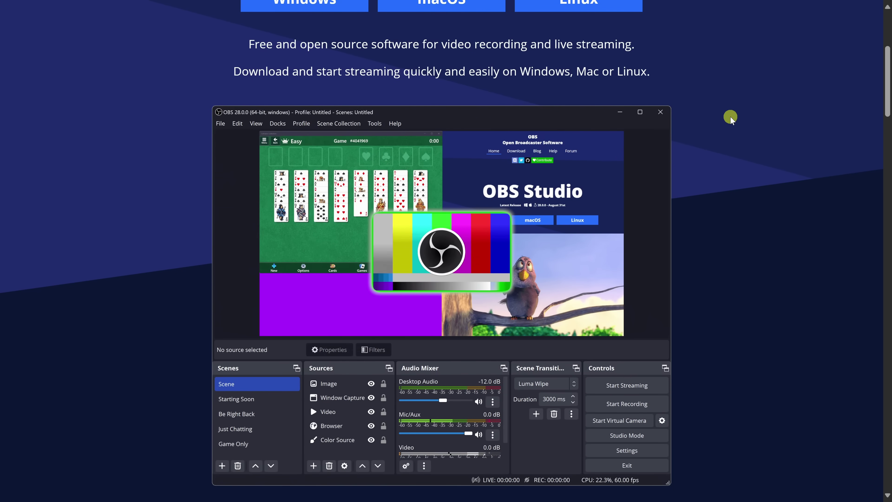
Browse the features on obsproject.com and return to the OBS Studio download buttons.
scroll(731, 116, "down", 2)
scroll(731, 115, "down", 10)
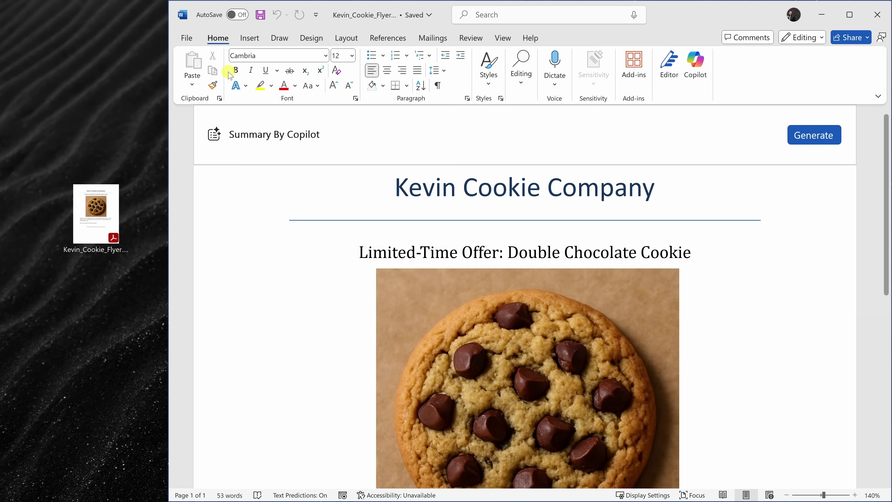
left_click(186, 38)
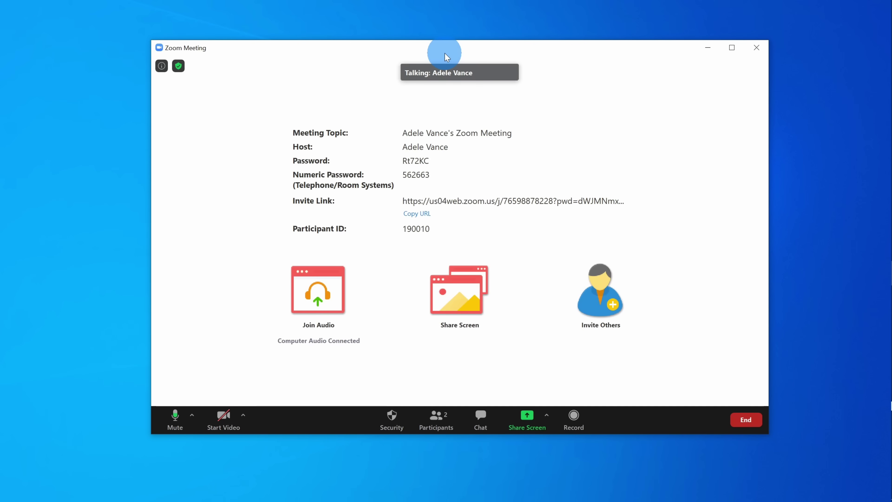
left_click(131, 262)
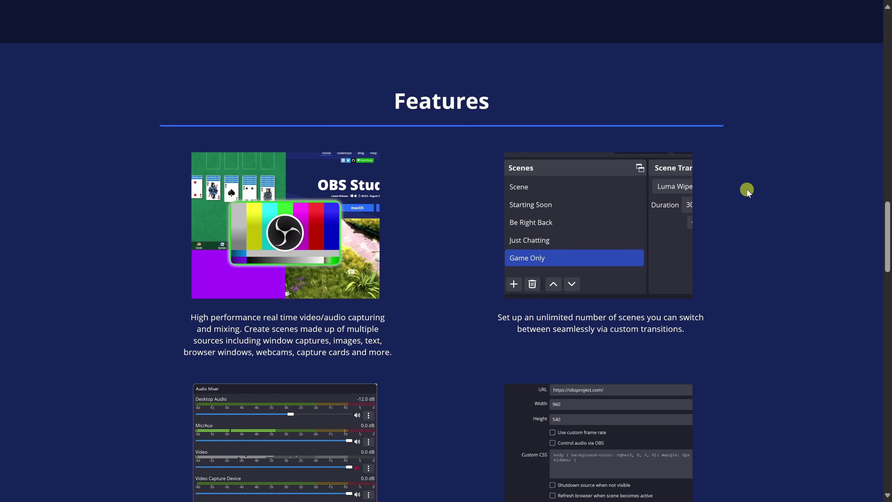
scroll(746, 189, "down", 2)
scroll(746, 189, "down", 2)
scroll(746, 189, "down", 3)
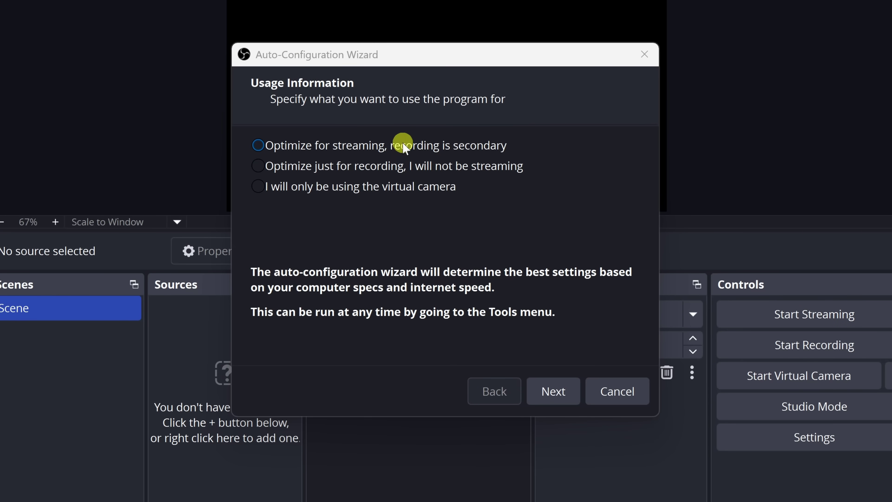
Choose 'Optimize just for recording, I will not be streaming' in the Auto-Configuration Wizard.
left_click(296, 57)
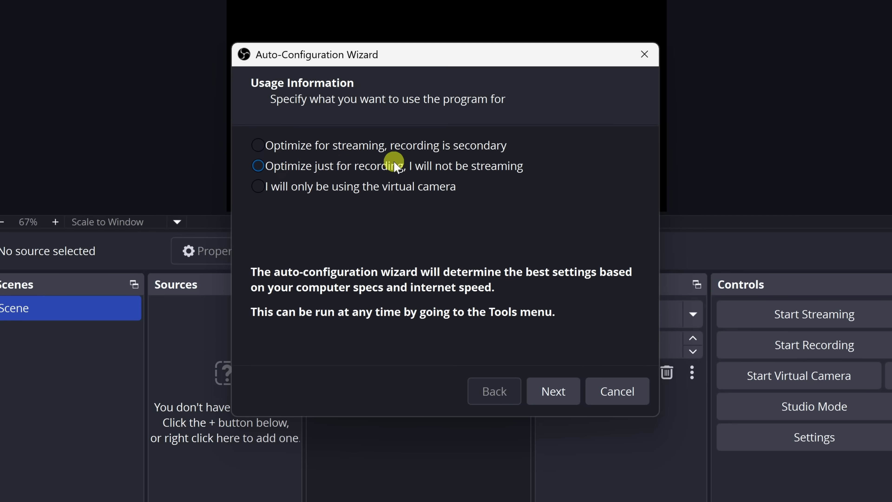
left_click(553, 392)
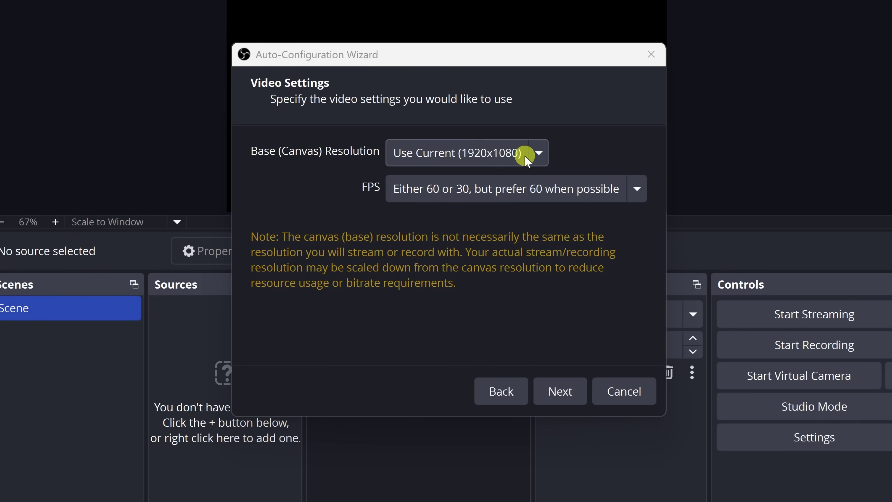
Use Display 2 (3840x2160) as the canvas, keep FPS at prefer 60, and run the test.
left_click(536, 158)
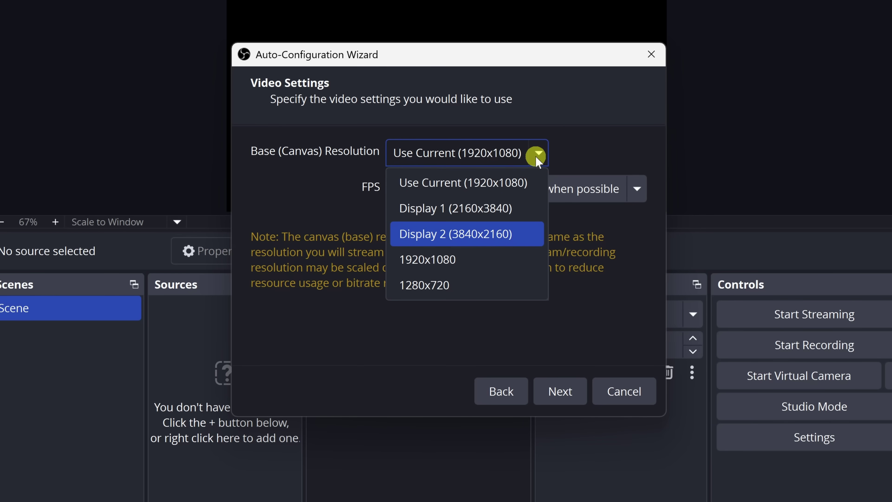
left_click(539, 161)
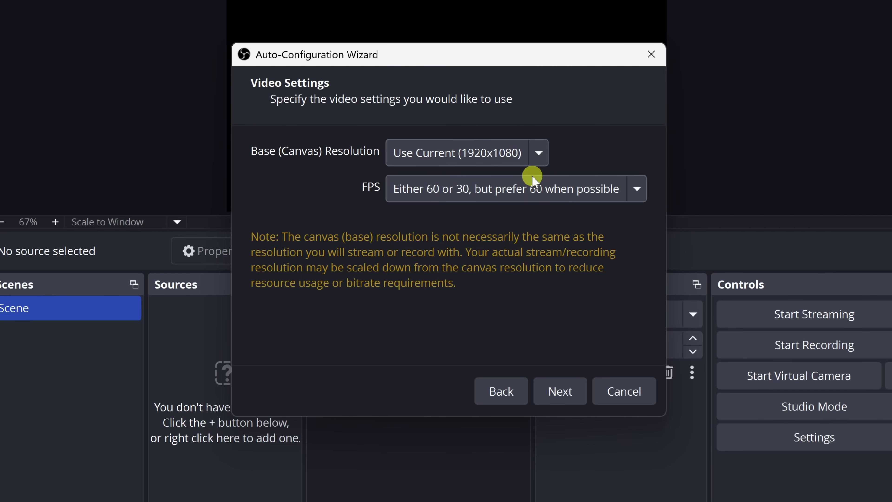
left_click(539, 162)
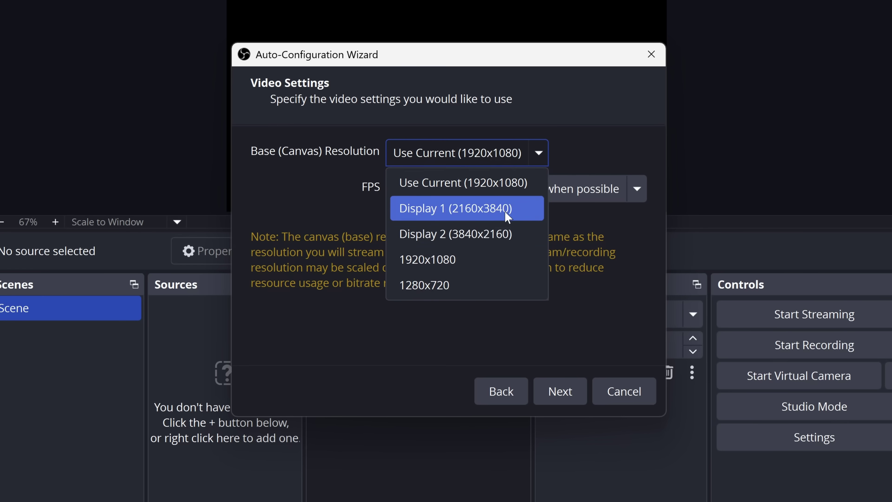
left_click(510, 242)
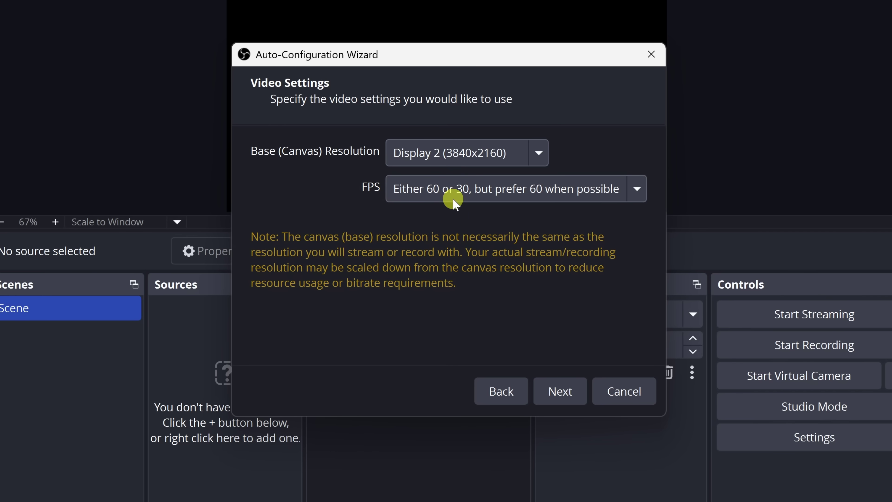
left_click(603, 189)
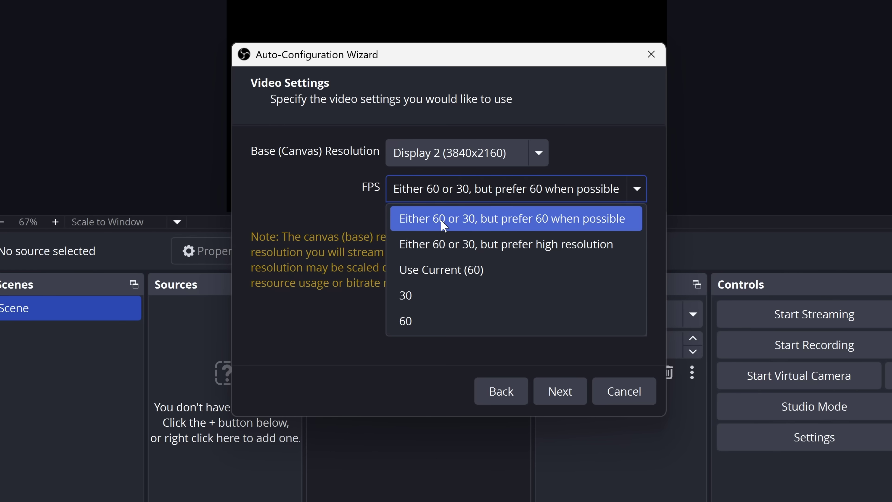
left_click(473, 222)
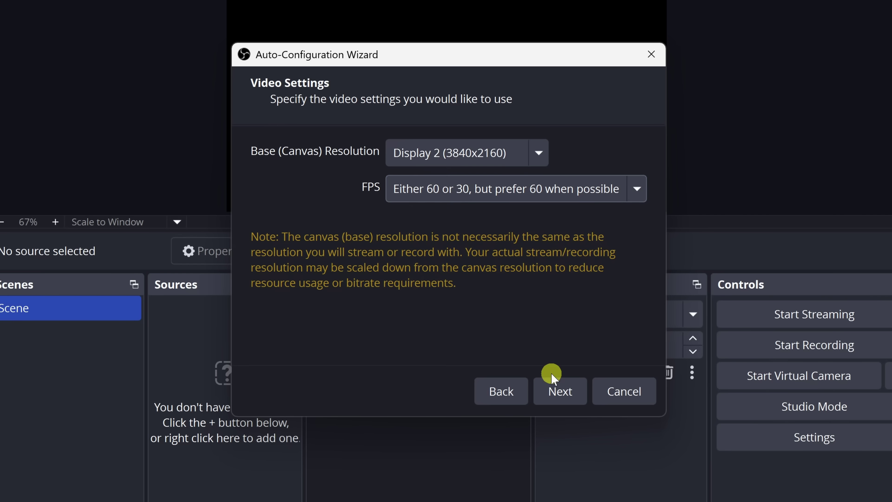
left_click(548, 392)
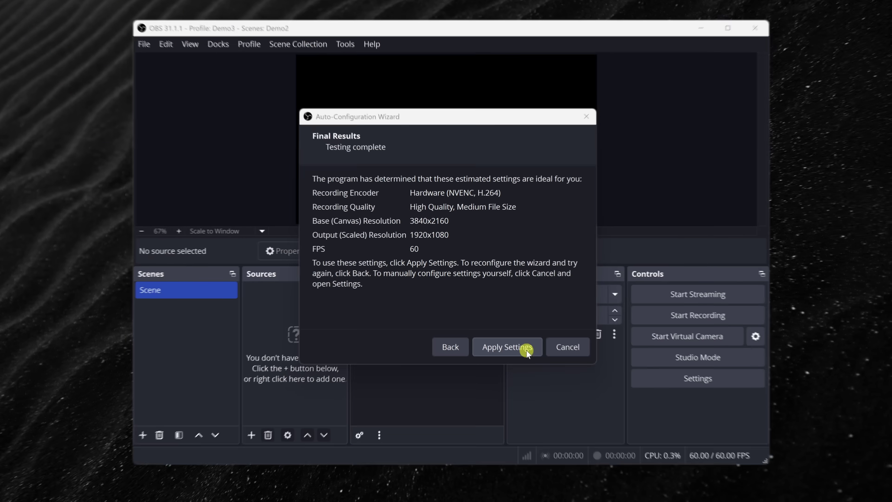
Apply the wizard's recommended 3840x2160 canvas, 1920x1080 output, 60 FPS settings.
left_click(562, 396)
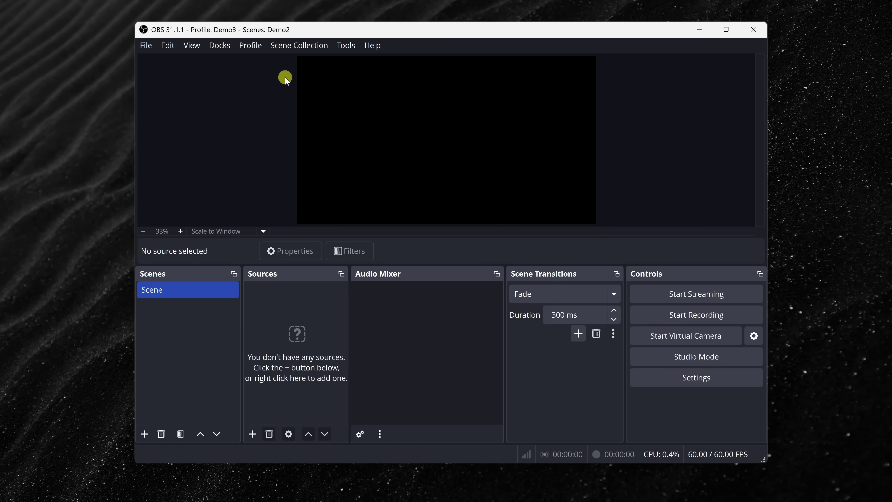
left_click(348, 47)
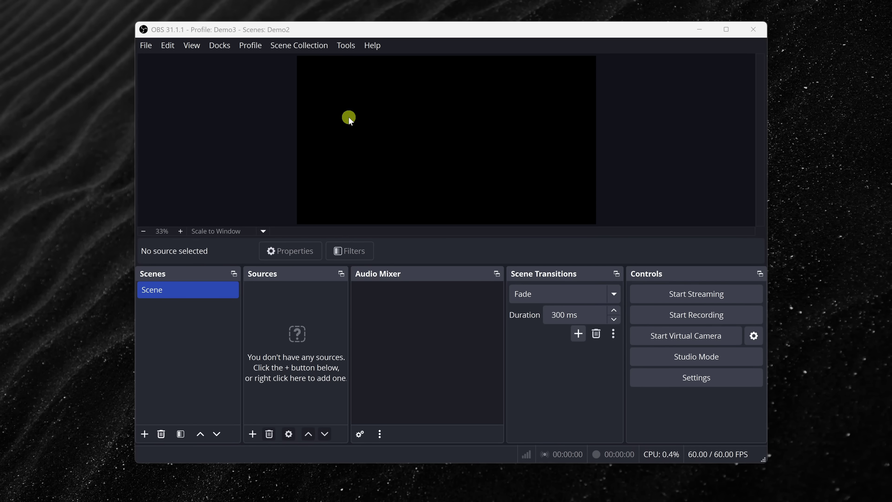
left_click(167, 292)
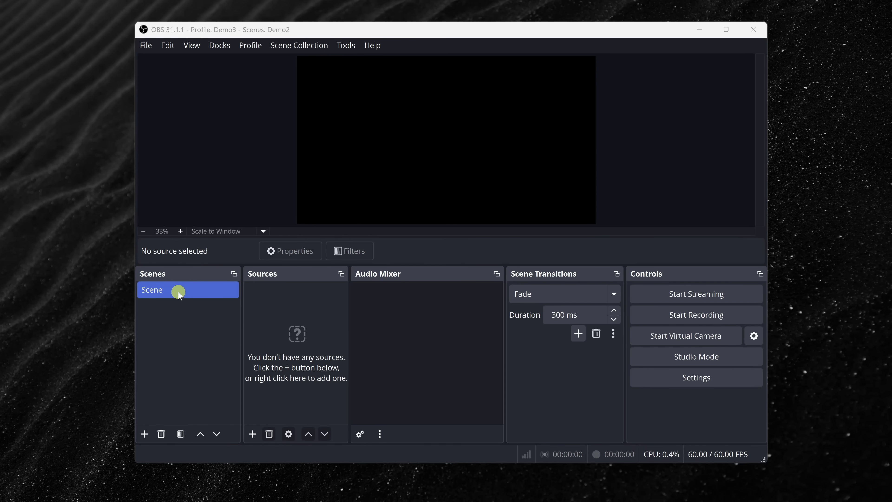
Rename the default 'Scene' in the Scenes dock to 'Screen Recording'.
right_click(186, 294)
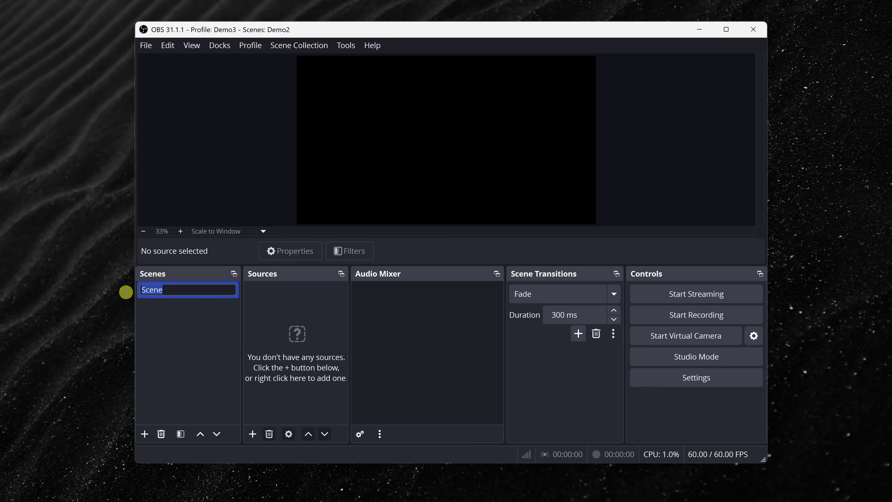
type("Screen Recording")
key("Return")
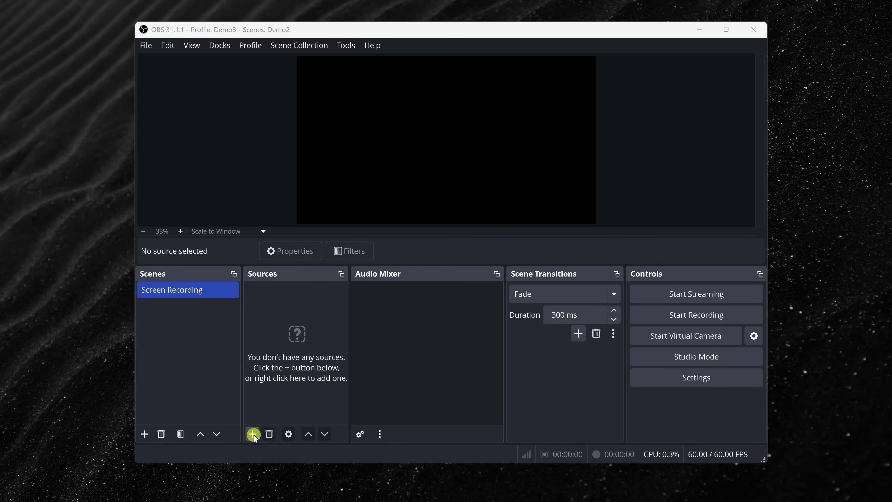
Add a Display Capture source that captures the DELL U4320Q 3840x2160 monitor.
left_click(259, 427)
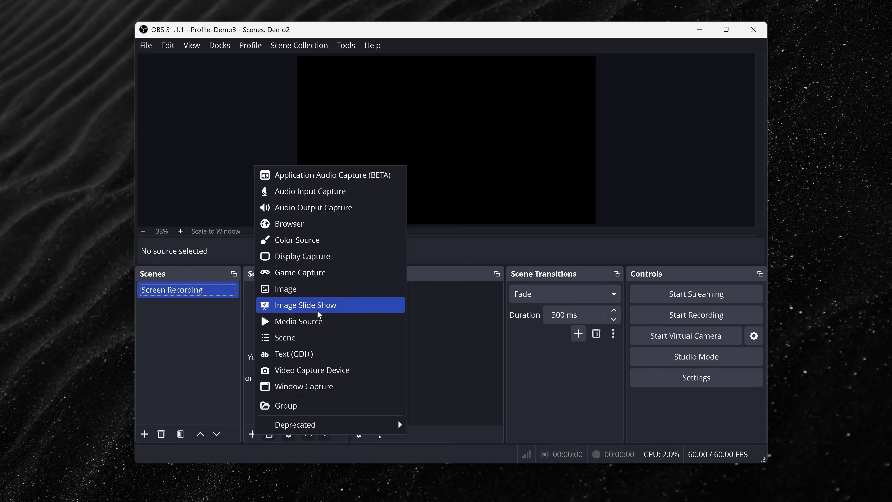
left_click(313, 259)
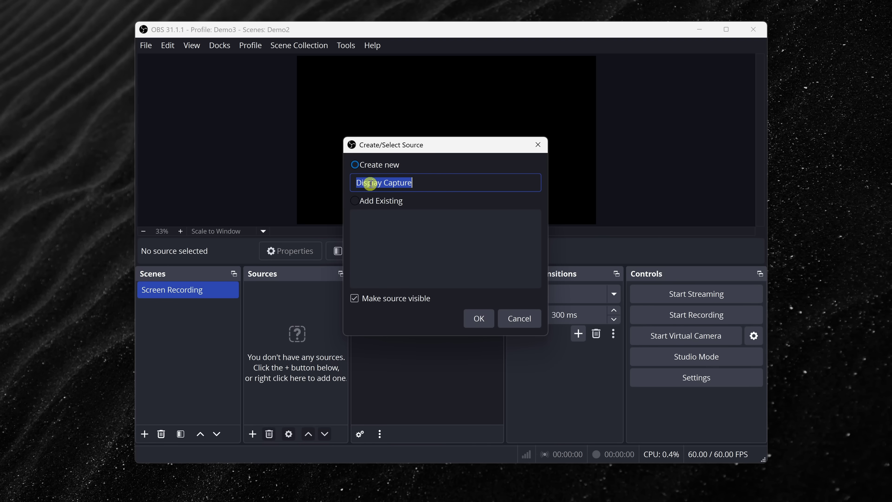
left_click(477, 317)
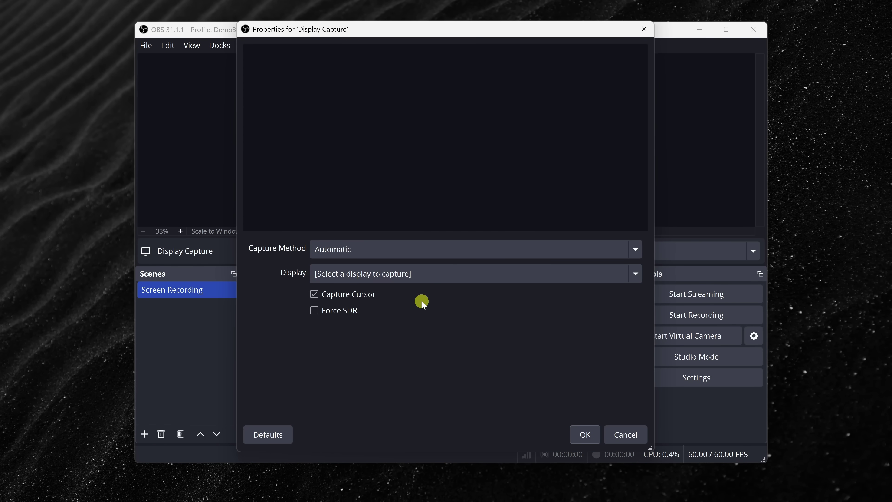
left_click(418, 278)
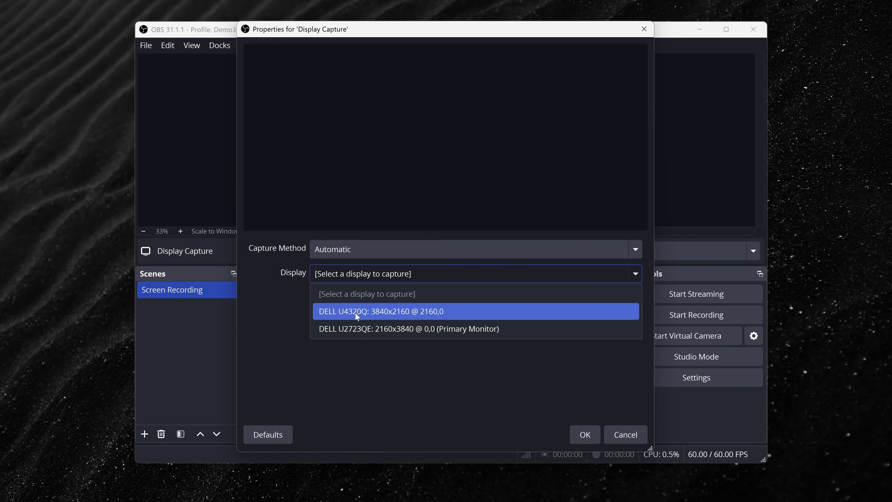
left_click(459, 309)
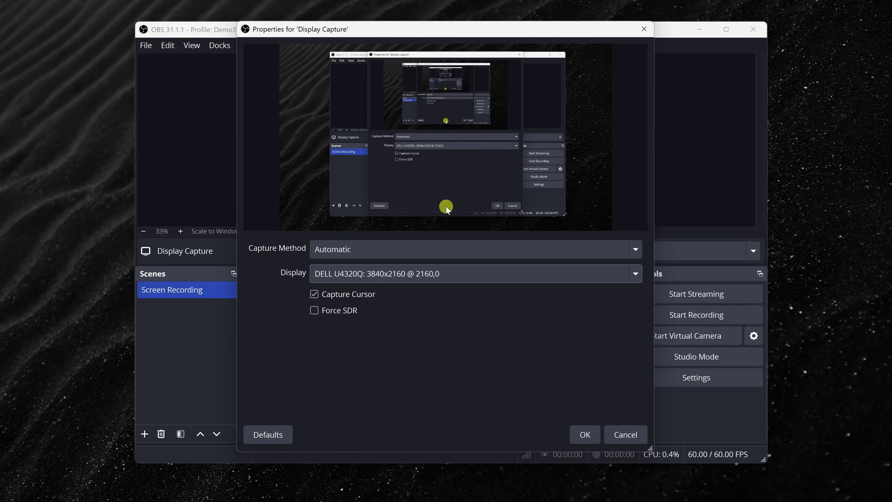
left_click(586, 435)
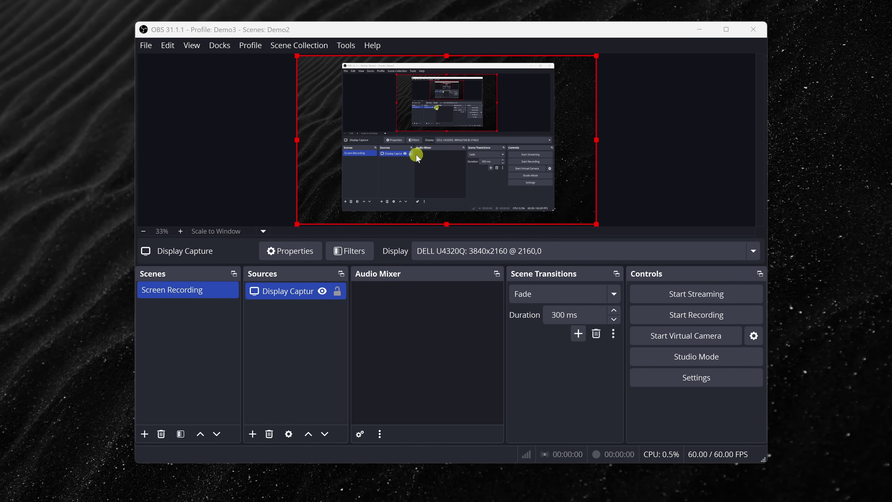
mouse_move(402, 127)
left_mouse_down()
mouse_move(436, 150)
mouse_move(398, 131)
left_mouse_up()
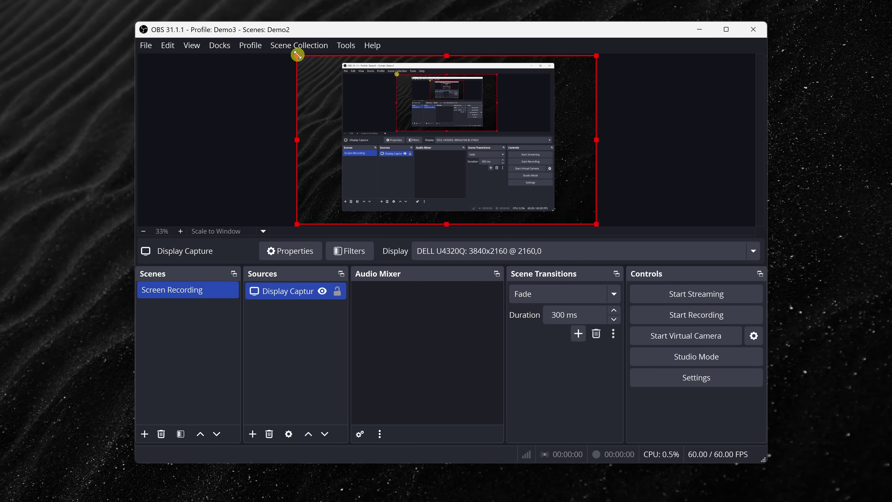
mouse_move(297, 55)
left_mouse_down()
mouse_move(350, 99)
mouse_move(295, 63)
left_mouse_up()
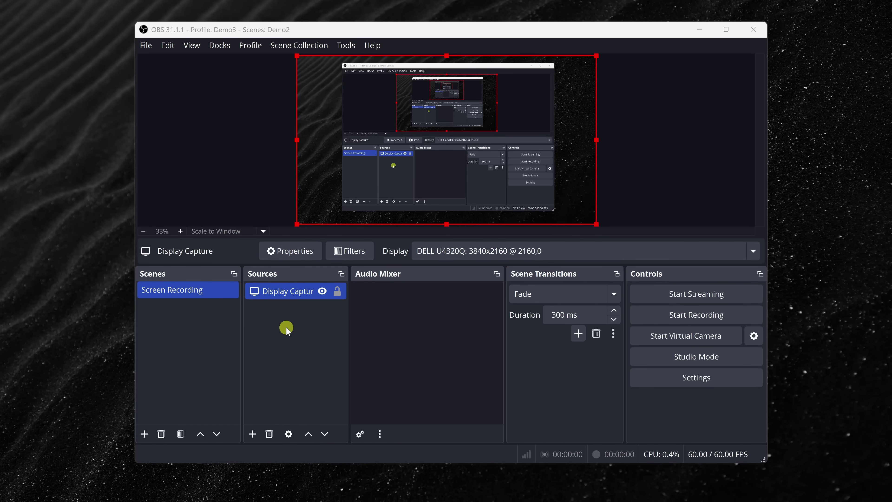
left_click(252, 435)
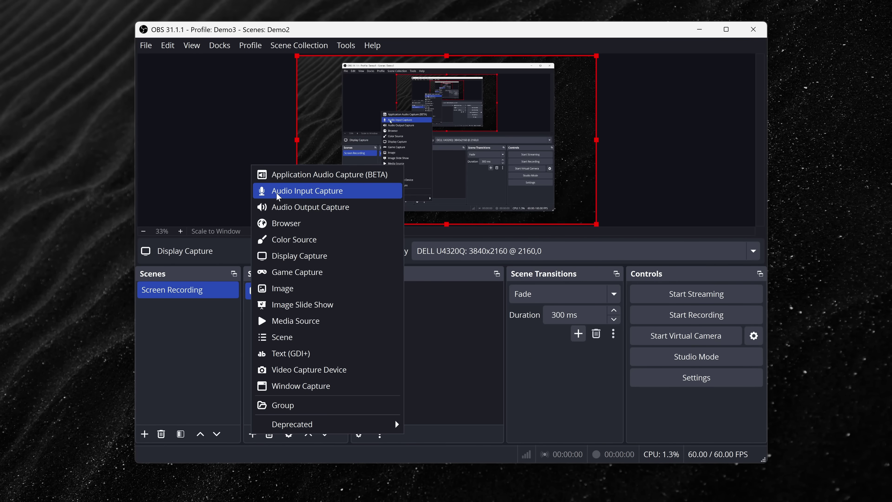
Add an Audio Input Capture named 'Microphone' on Microphone (Streamer X Main) and adjust its volume.
left_click(320, 191)
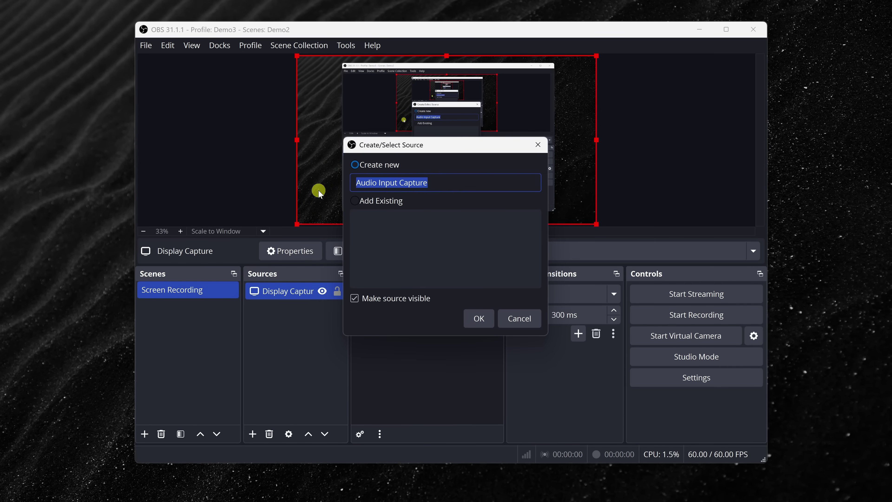
type("Microphone")
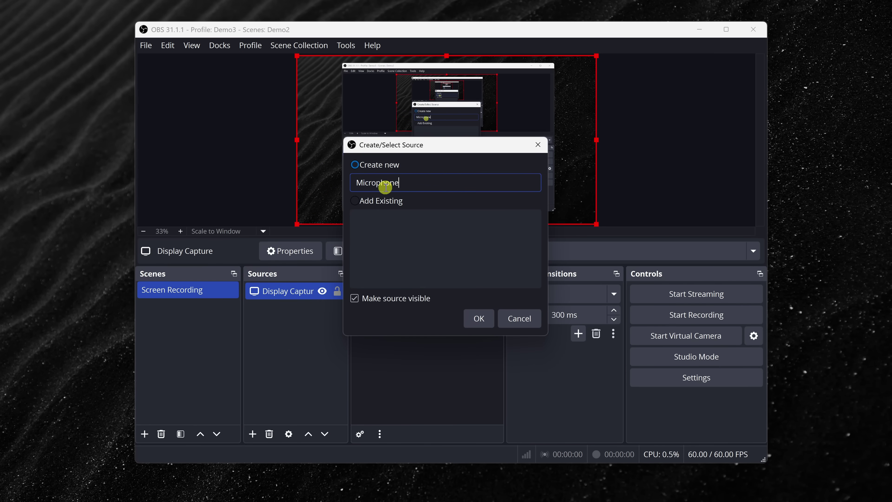
left_click(479, 316)
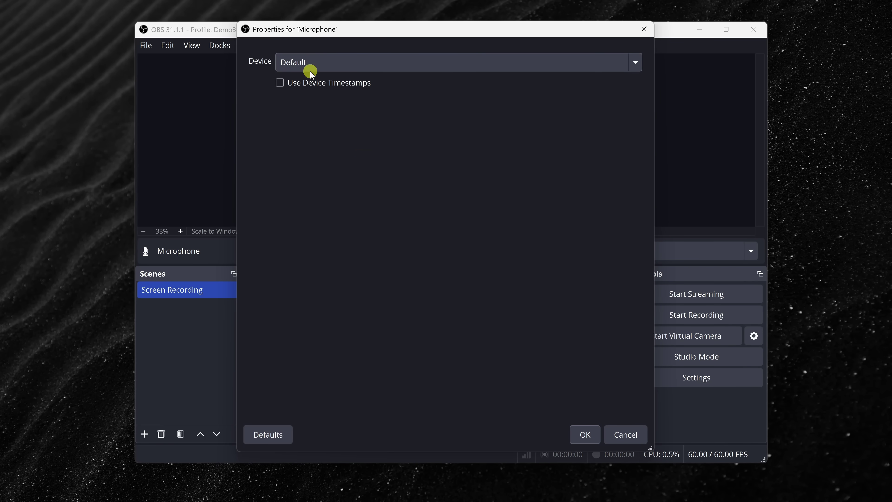
left_click(311, 63)
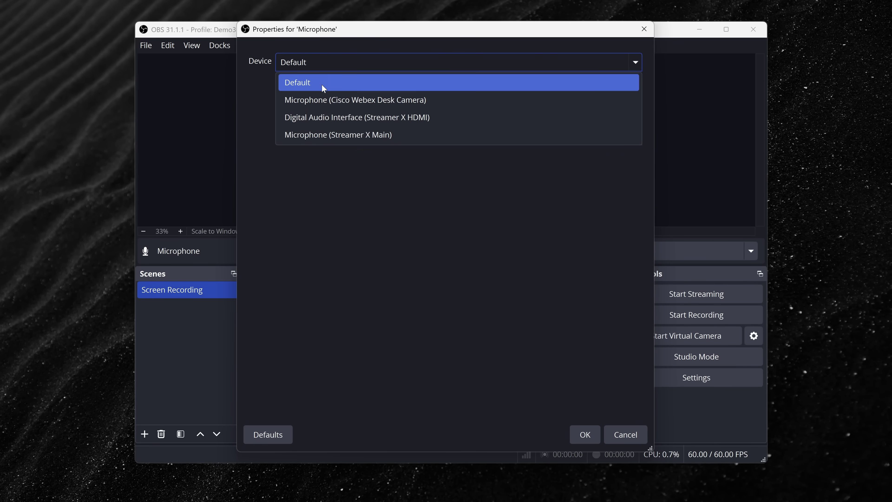
left_click(392, 137)
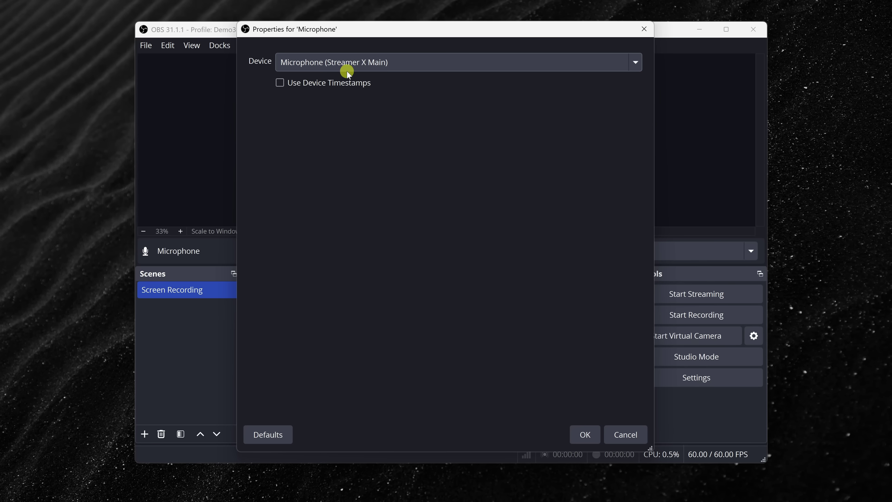
left_click(587, 436)
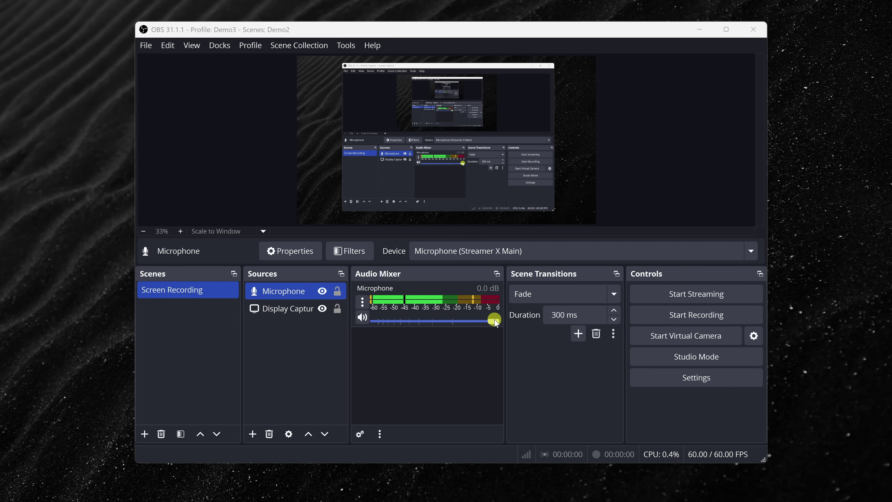
mouse_move(493, 321)
left_mouse_down()
mouse_move(451, 321)
mouse_move(499, 321)
left_mouse_up()
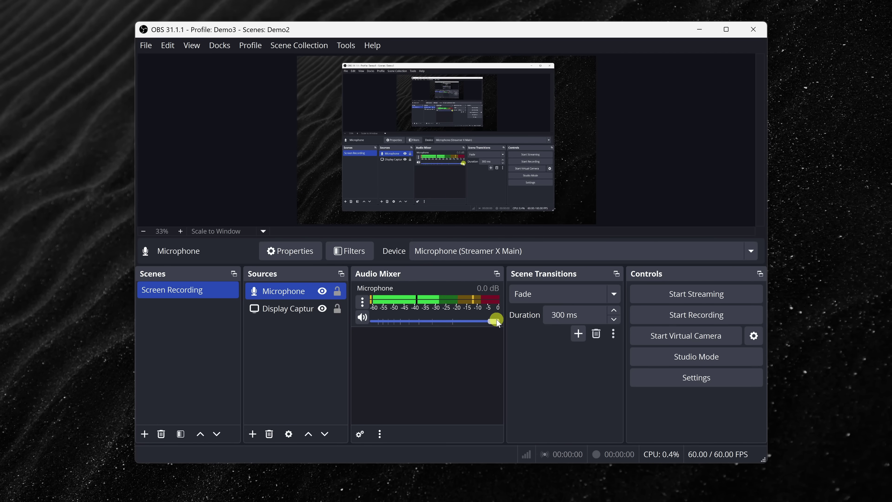
left_click(362, 301)
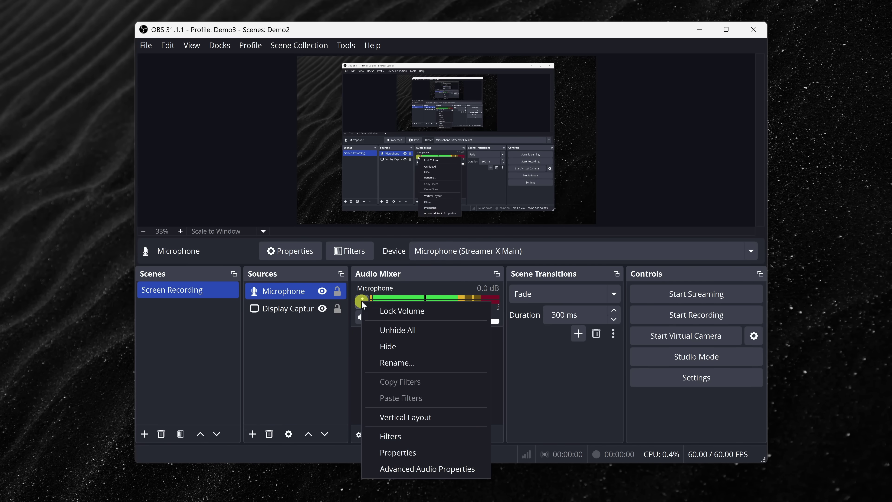
left_click(393, 437)
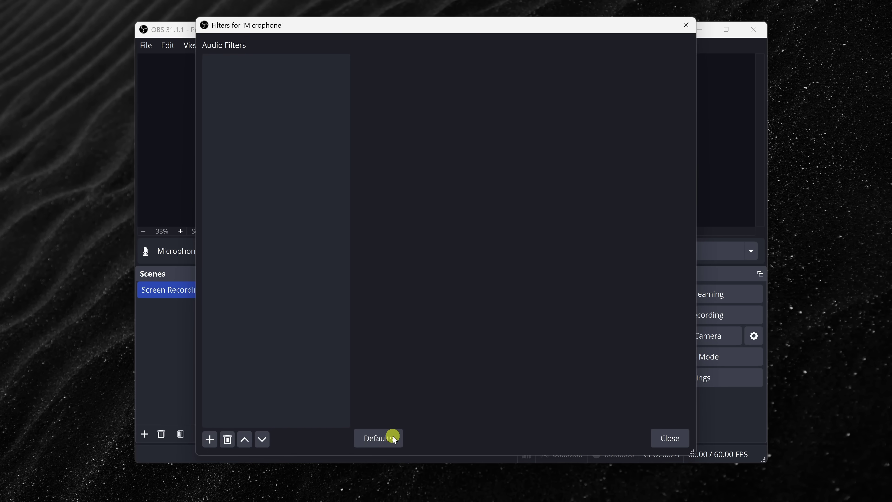
left_click(210, 440)
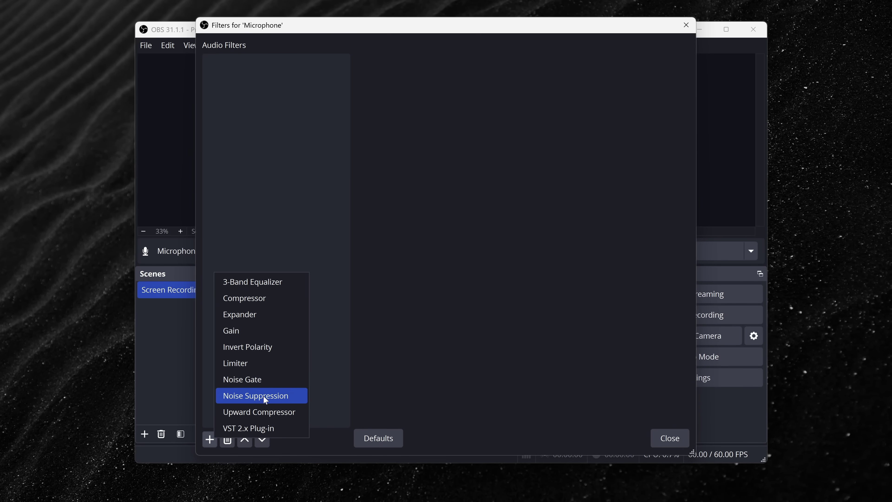
left_click(285, 212)
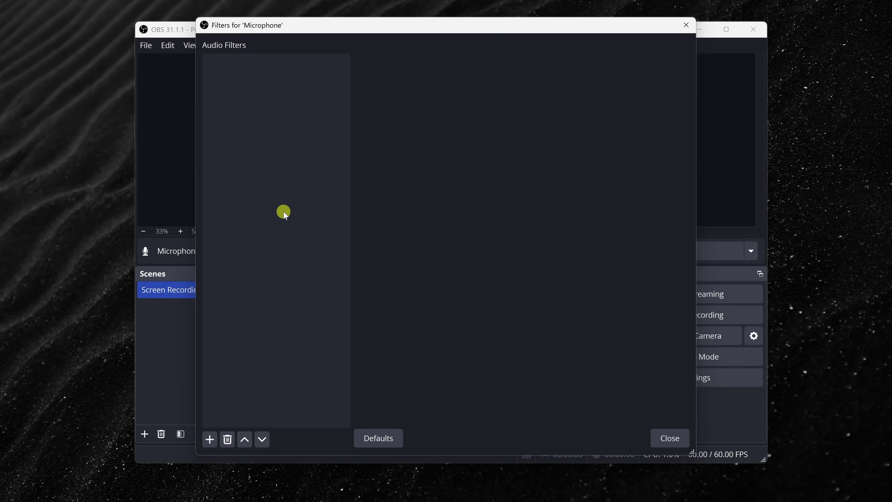
left_click(669, 438)
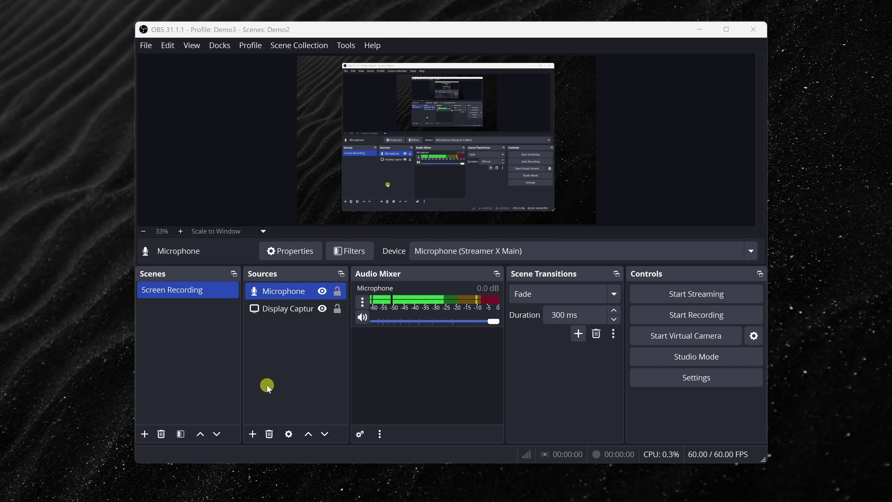
left_click(253, 433)
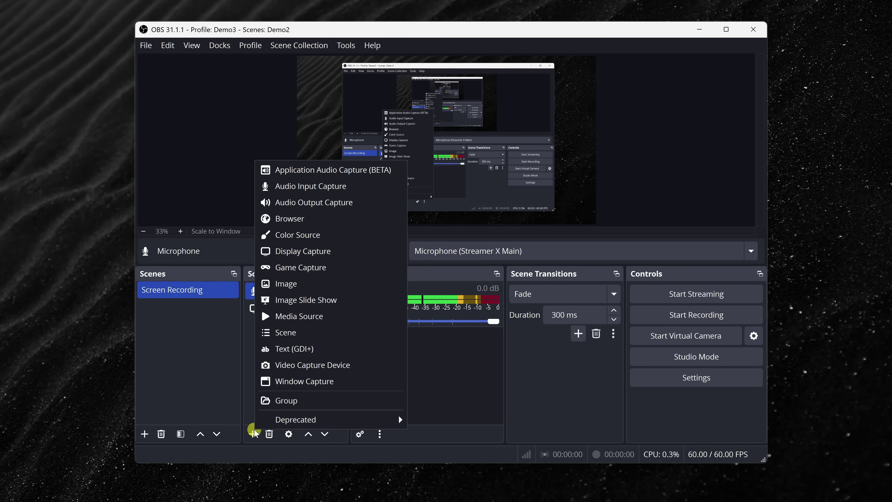
Add an Audio Output Capture using the DELL U4320Q (NVIDIA High Definition Audio) device.
left_click(328, 202)
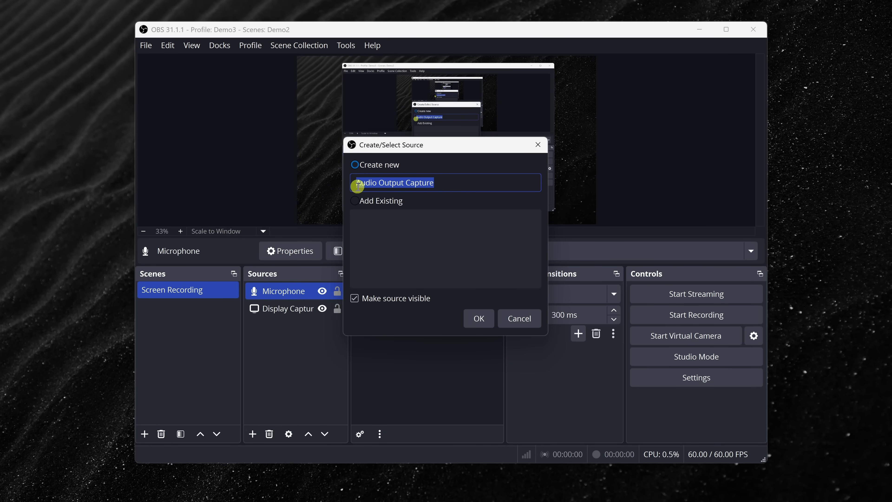
left_click(480, 319)
left_click(320, 62)
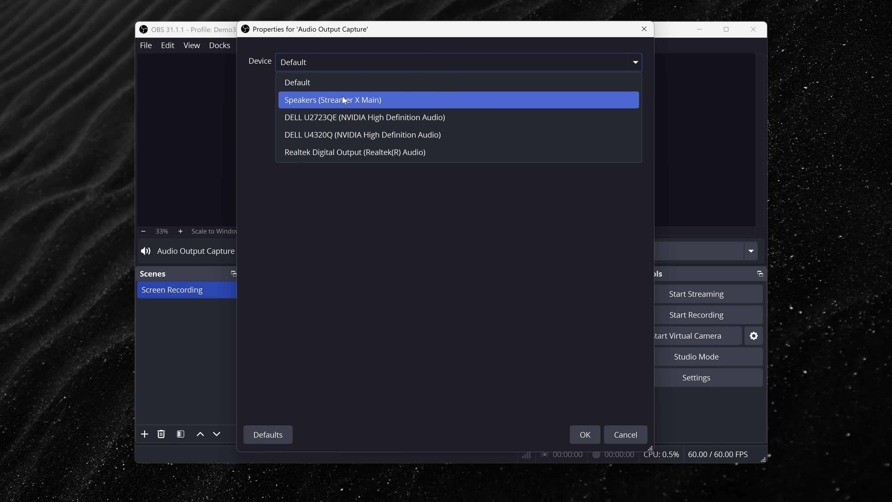
left_click(405, 137)
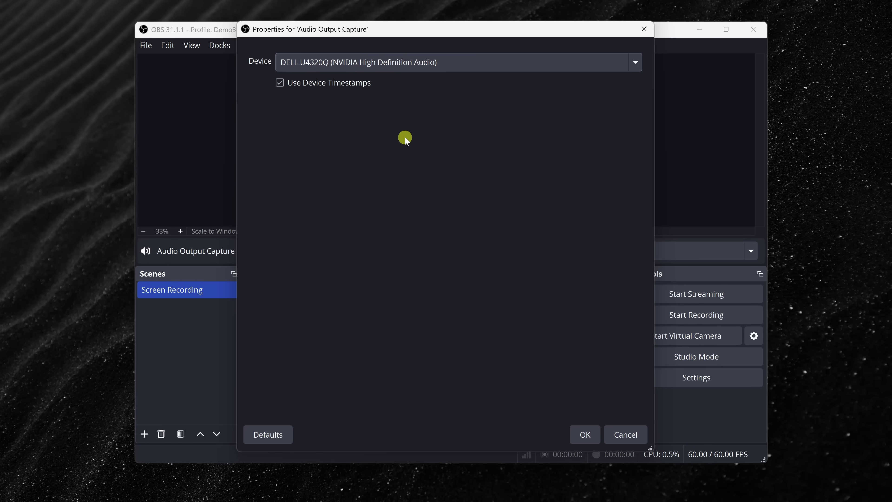
left_click(586, 435)
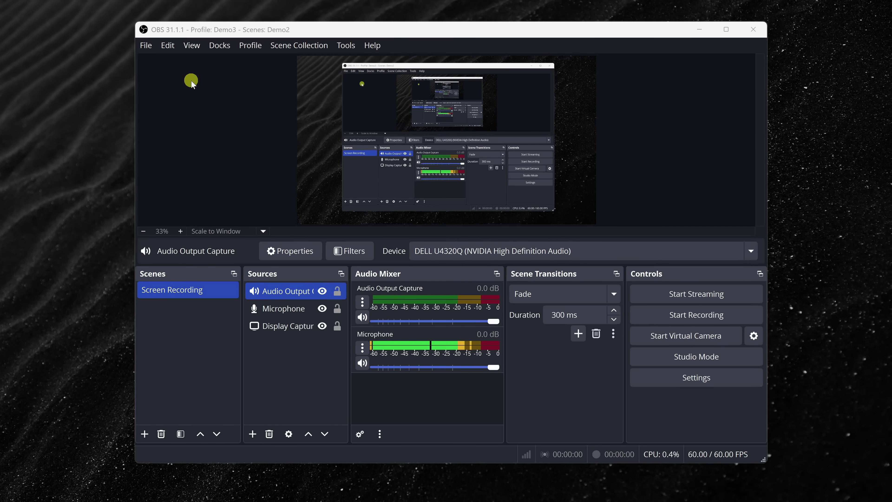
Open Settings > Output and review the Recording section, keeping High Quality, Medium File Size.
left_click(146, 48)
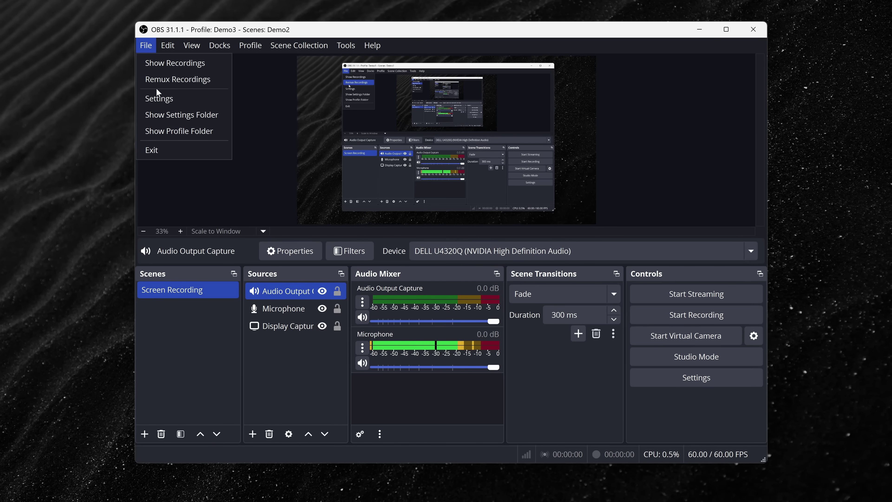
left_click(161, 100)
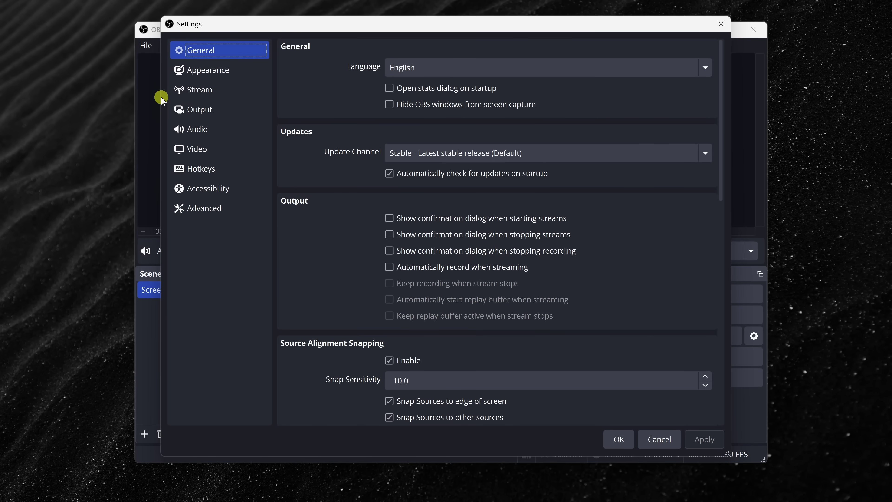
left_click(212, 112)
scroll(311, 126, "down", 3)
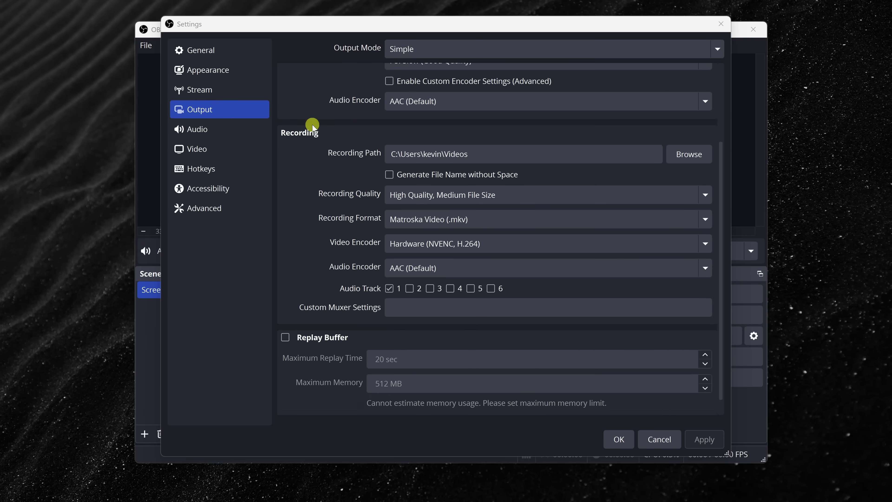
scroll(313, 127, "down", 1)
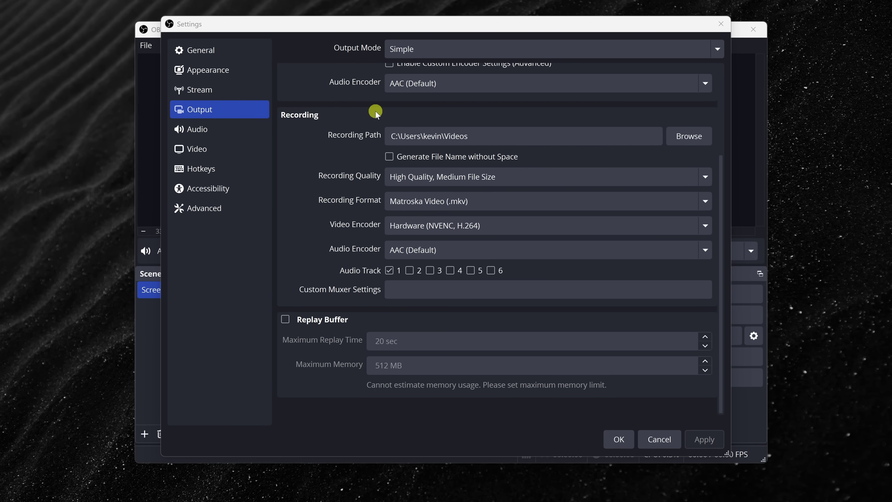
left_click(386, 137)
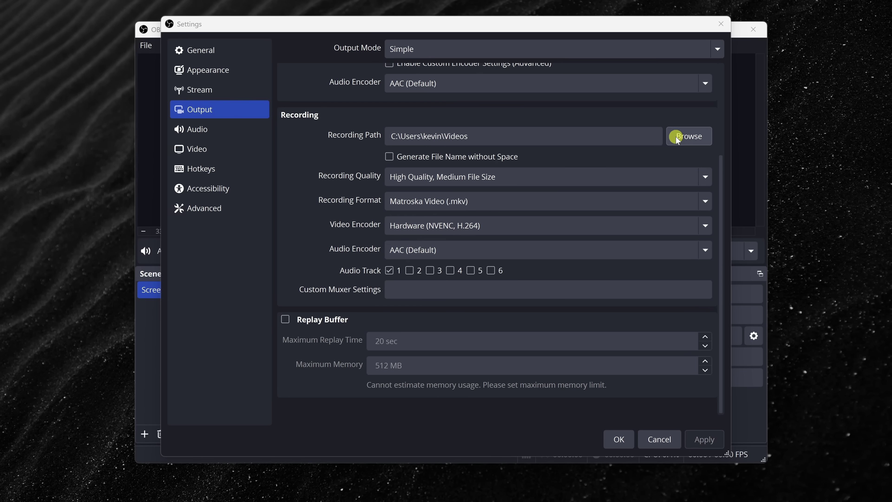
left_click(543, 175)
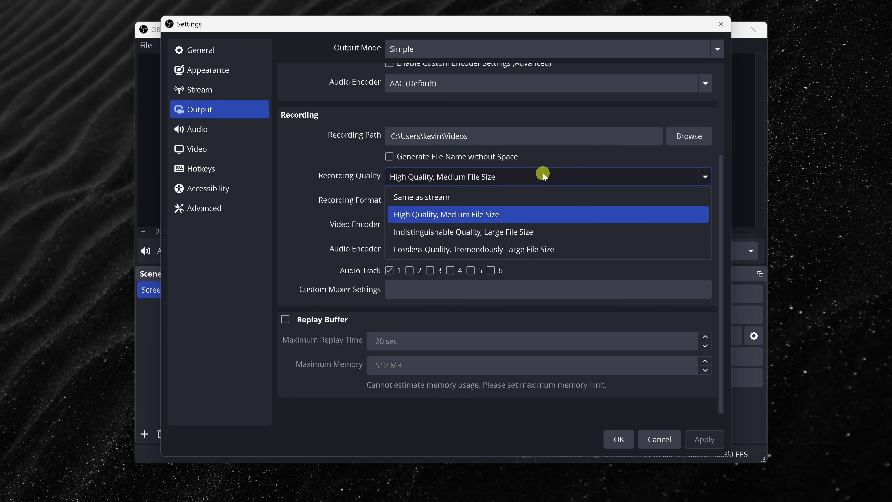
left_click(542, 174)
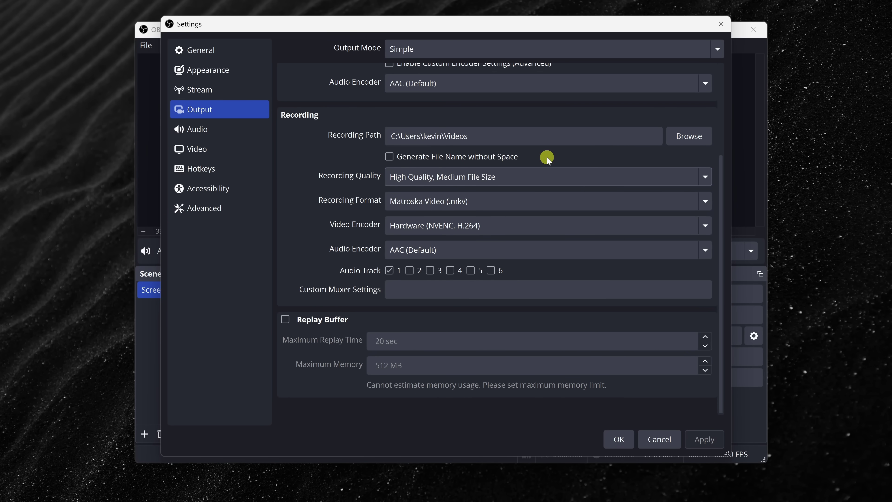
Set Recording Format to Fragmented MP4 (.mp4), keeping the Hardware (NVENC, H.264) encoder.
left_click(481, 201)
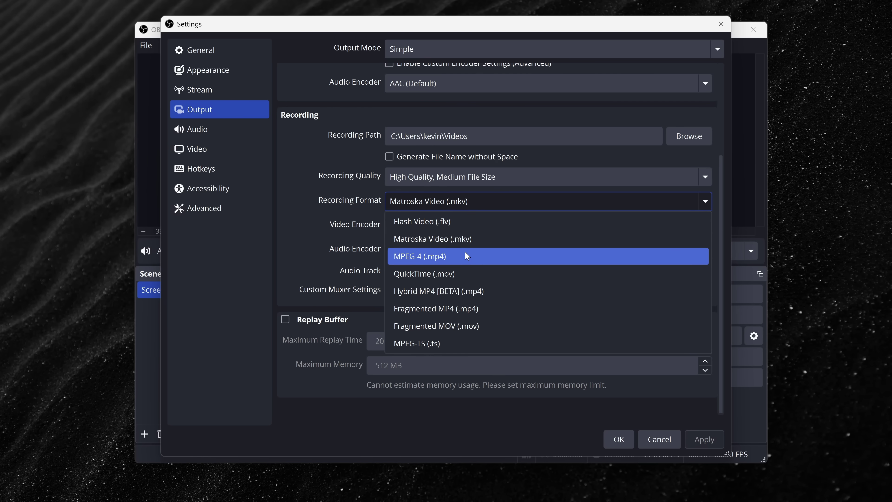
left_click(473, 308)
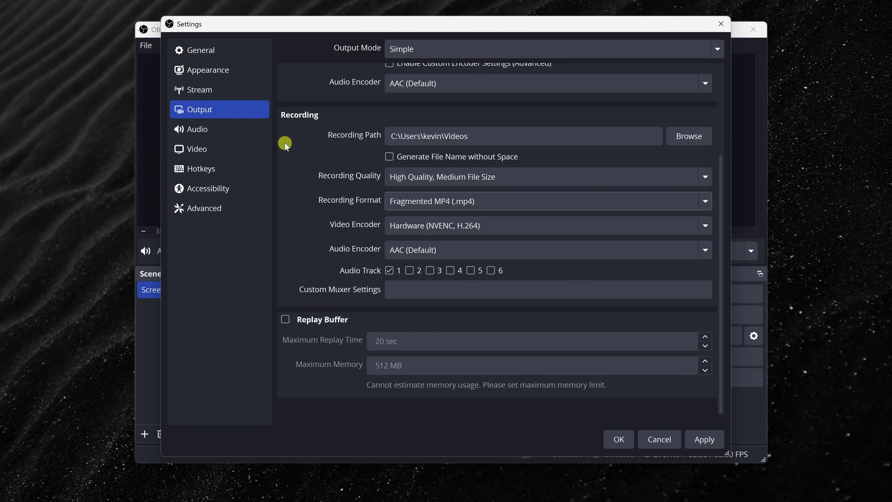
left_click(413, 226)
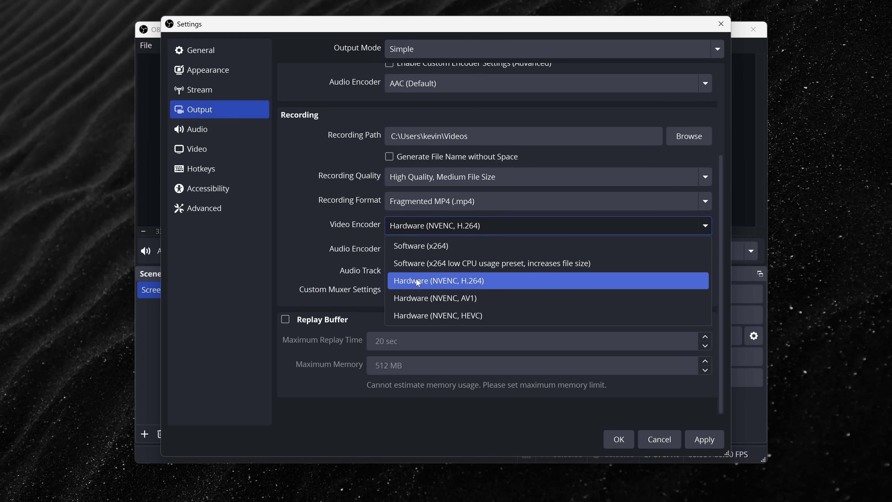
left_click(430, 278)
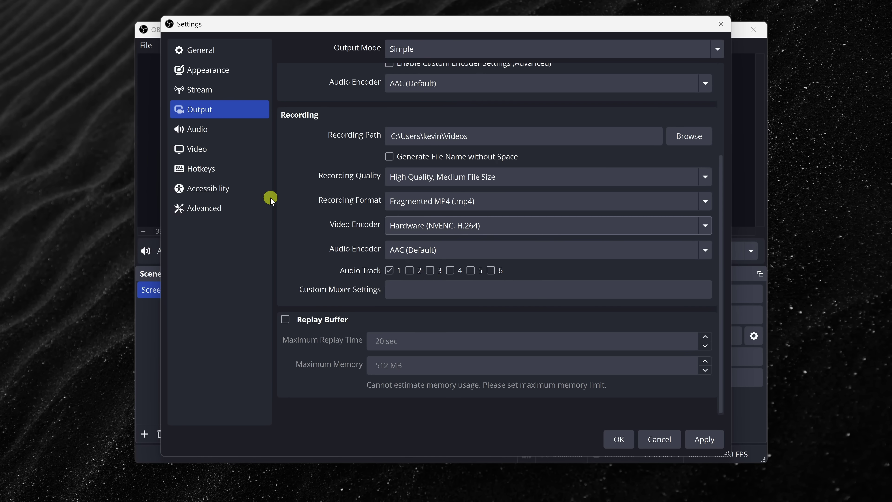
left_click(206, 152)
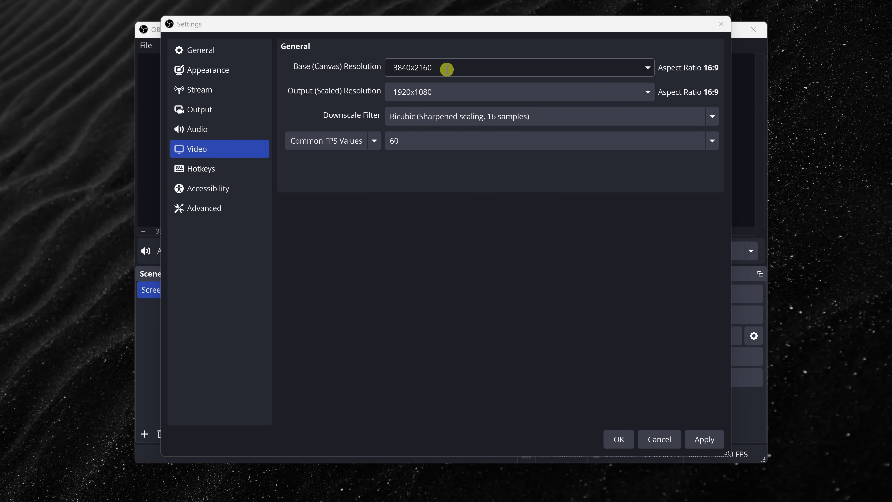
Keep the 3840x2160 canvas and set output resolution 3840x2160 and frame rate 29.97 FPS.
left_click(647, 68)
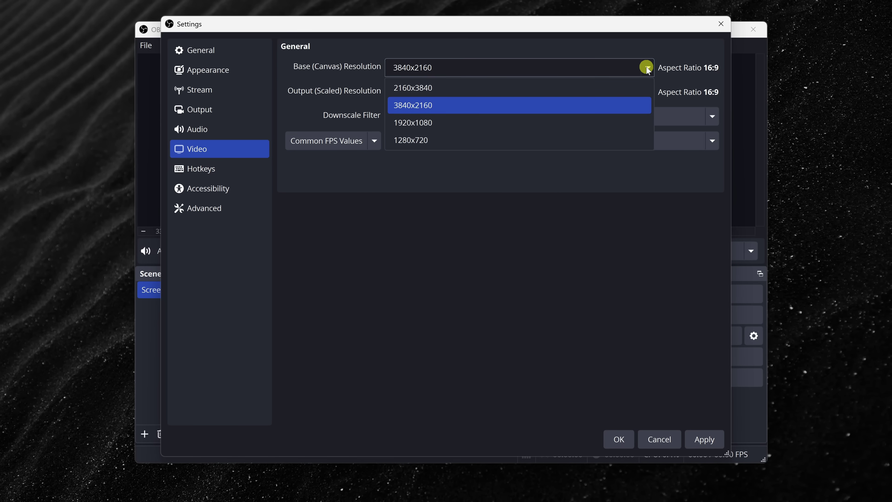
left_click(647, 68)
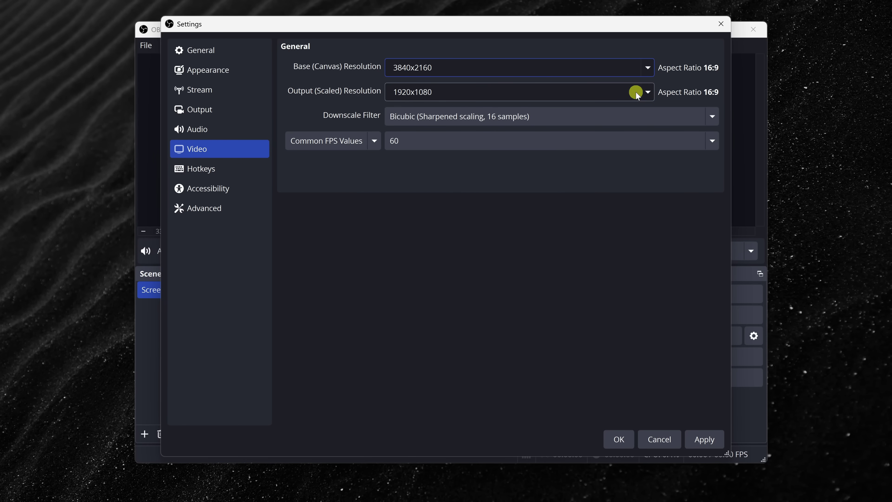
left_click(647, 93)
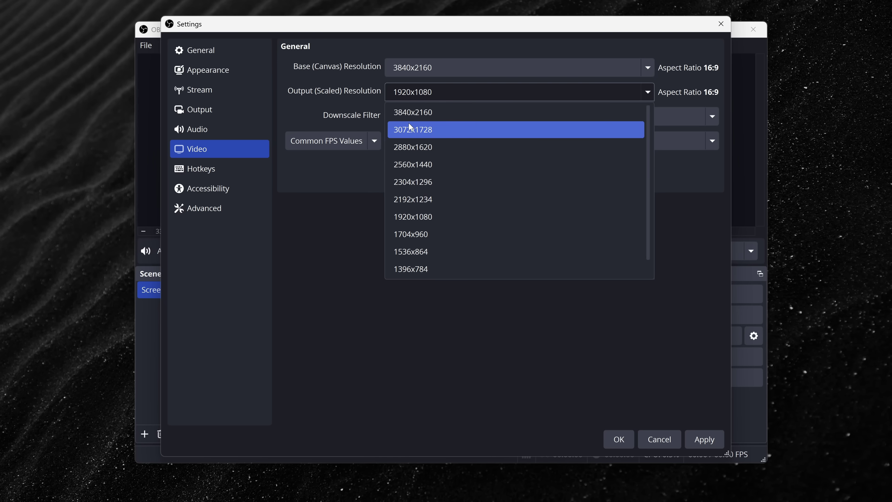
left_click(420, 117)
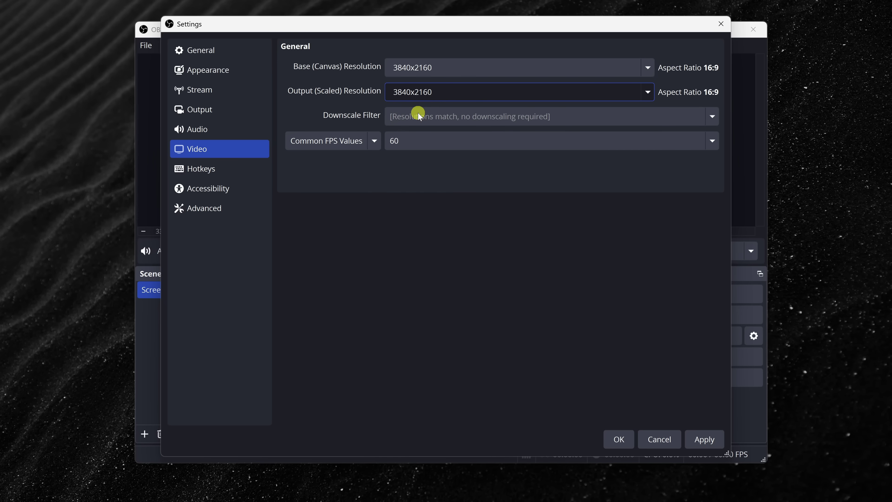
left_click(411, 142)
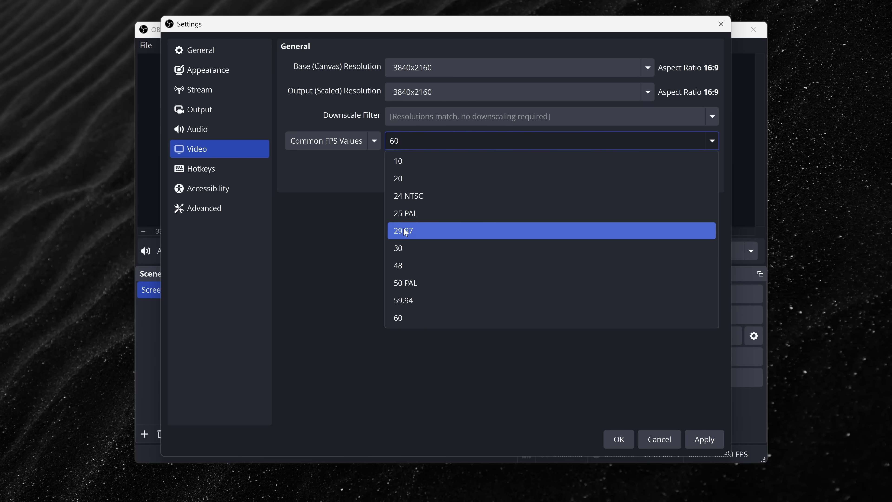
left_click(420, 231)
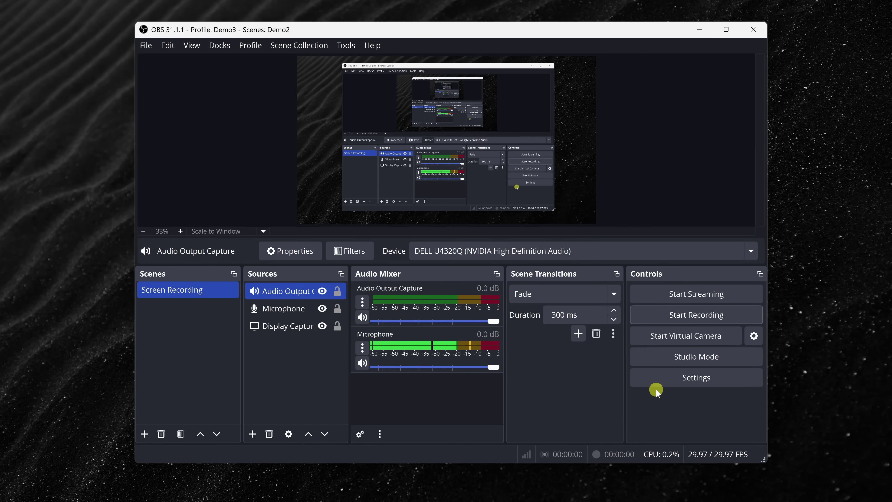
Record a short test clip, pausing and resuming it once before stopping it.
left_click(690, 318)
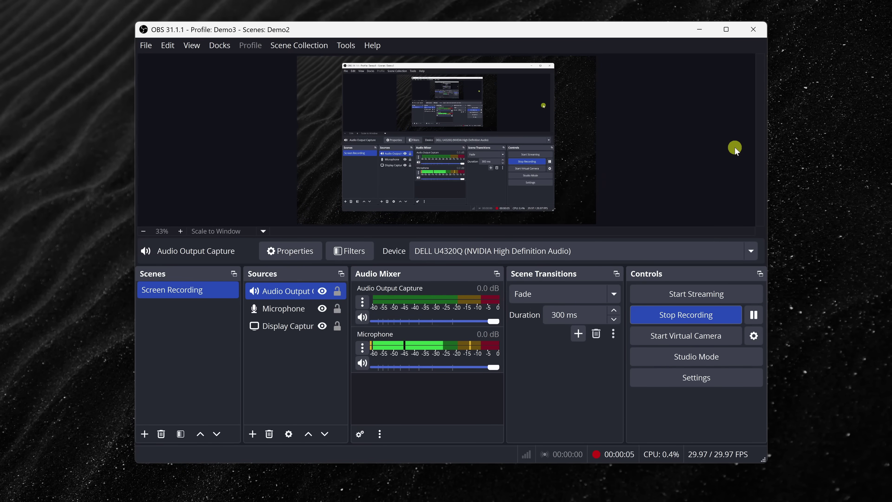
left_click(753, 315)
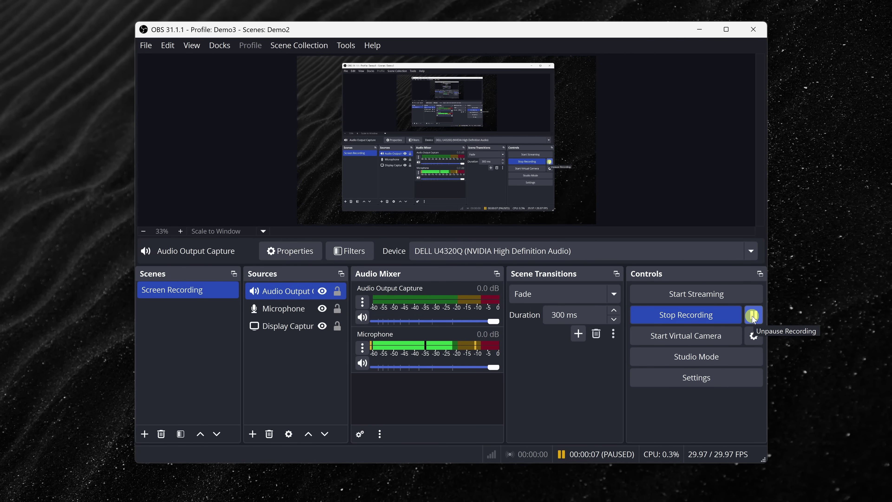
left_click(753, 316)
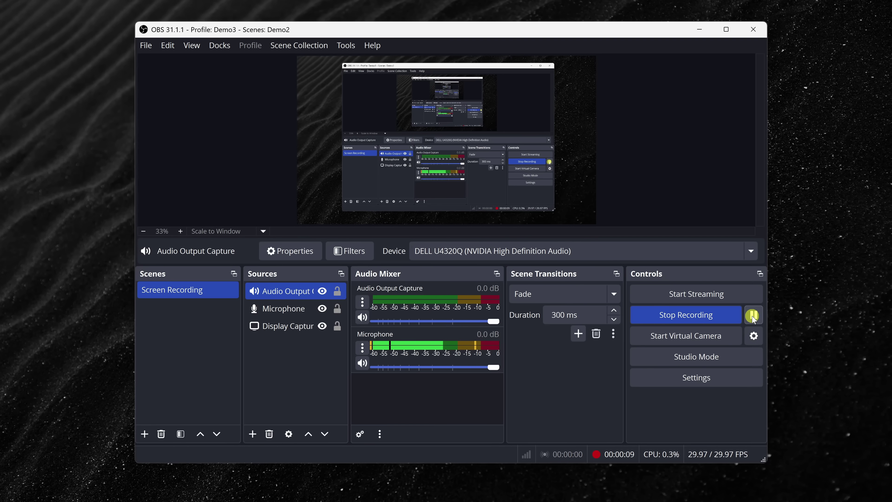
left_click(692, 316)
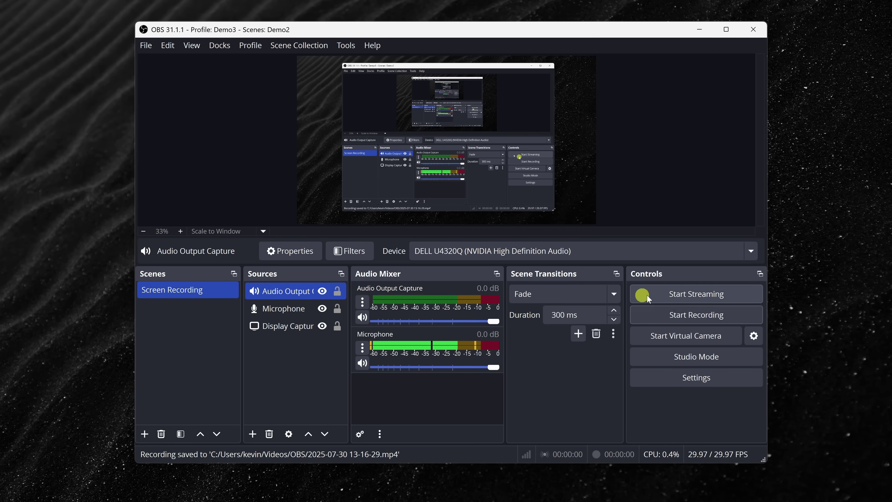
left_click(146, 45)
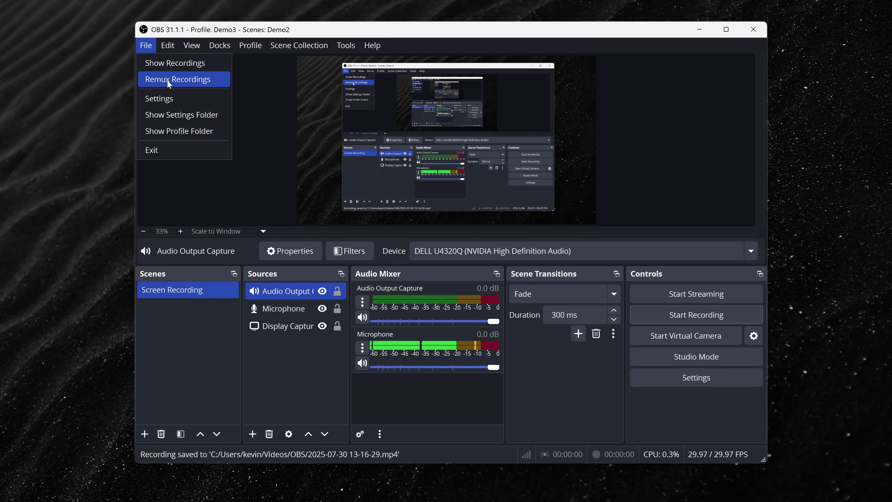
Show the recordings folder, check the two saved MP4 files, then close Explorer.
left_click(169, 64)
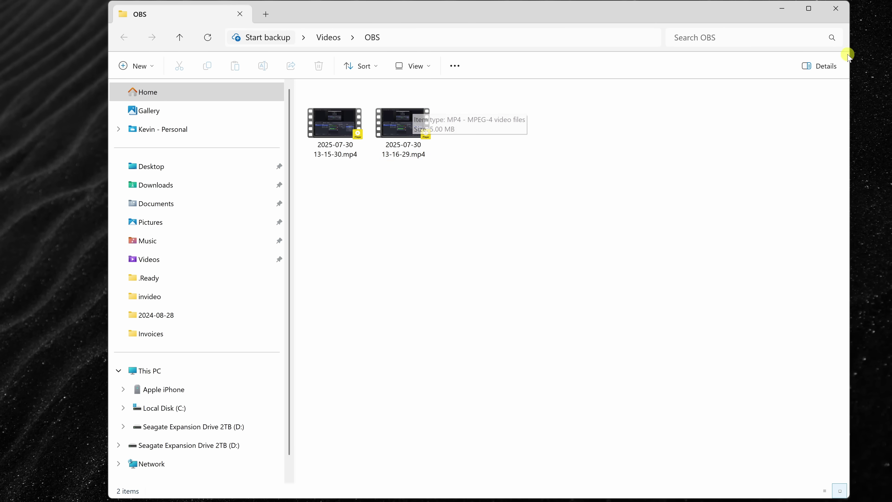
left_click(836, 8)
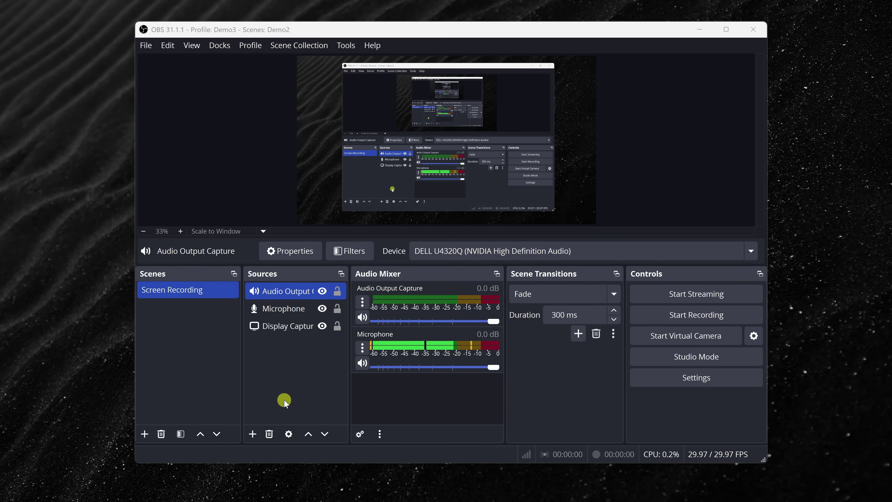
Add a Video Capture Device source with the default name, using Cisco Webex Desk Camera.
left_click(259, 437)
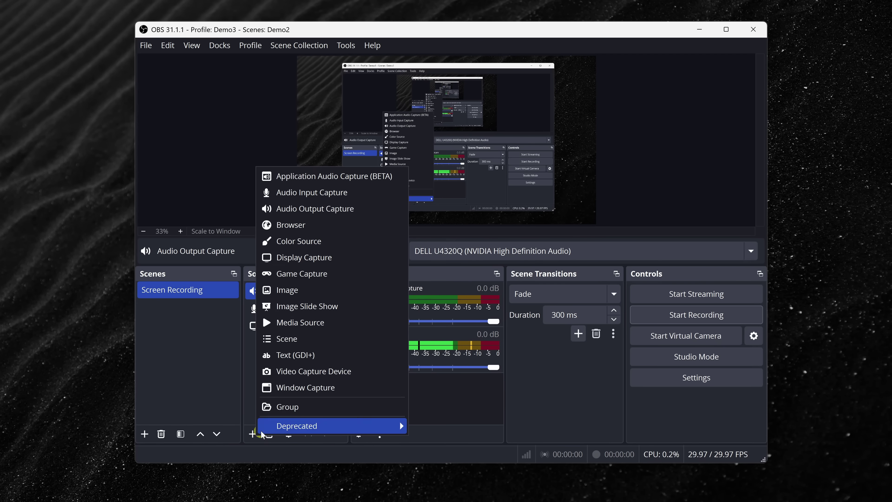
left_click(288, 372)
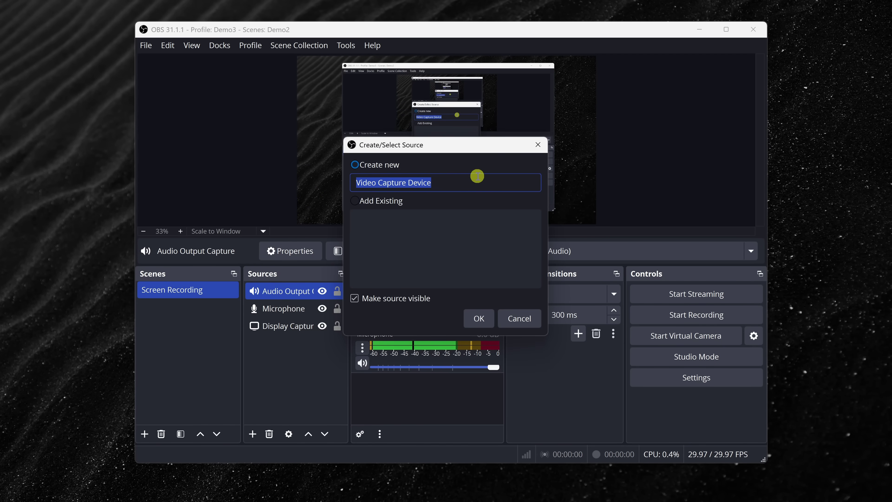
left_click(479, 318)
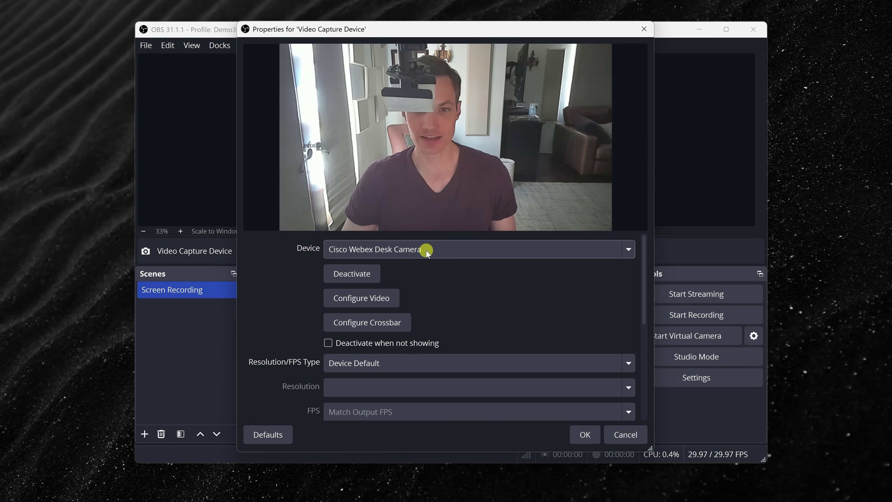
left_click(426, 249)
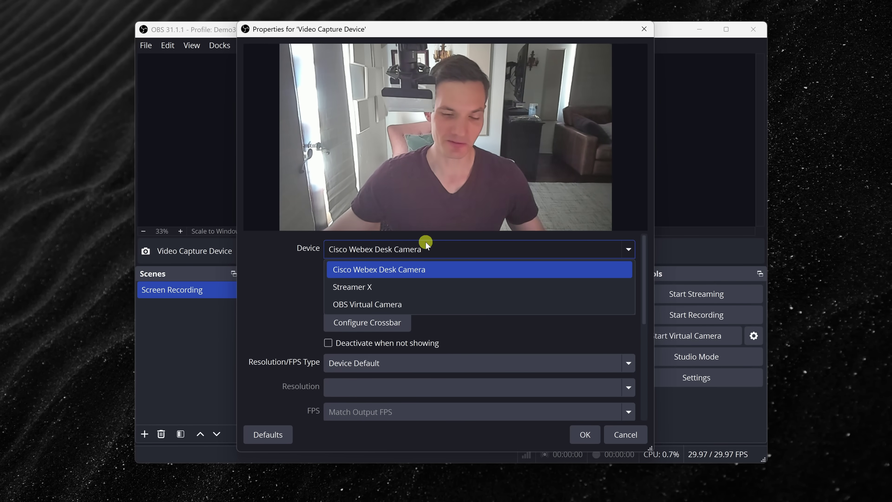
left_click(370, 271)
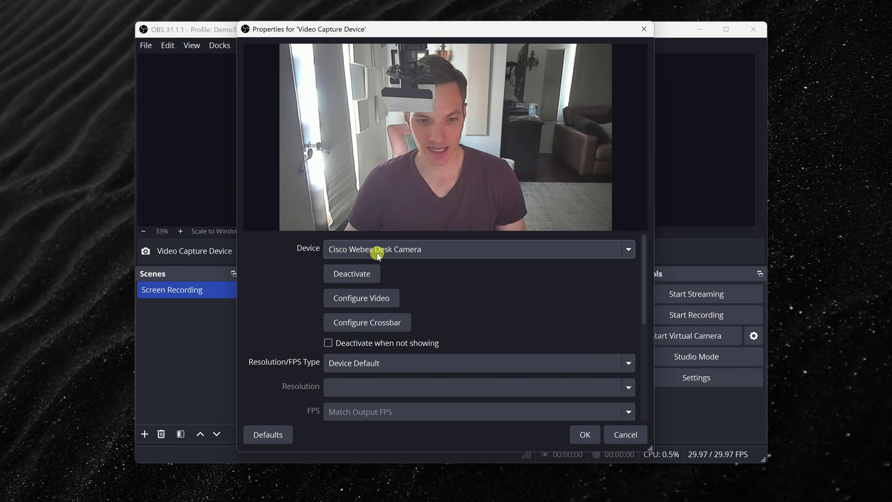
left_click(585, 436)
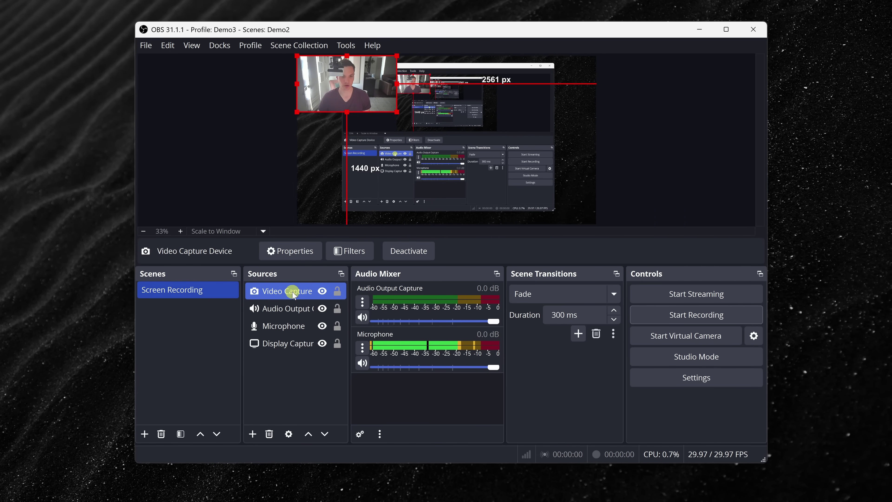
Drag and resize the webcam image into the bottom-right corner, then turn off its visibility.
left_click_drag(342, 87, 531, 189)
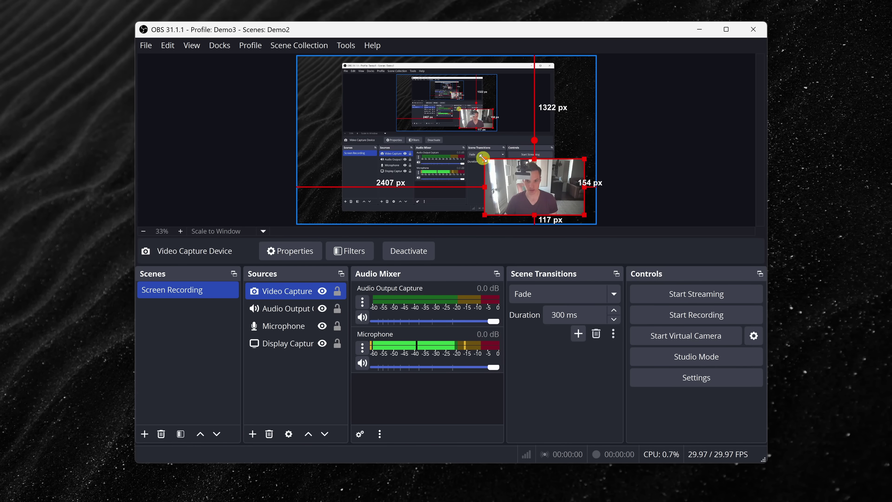
left_click_drag(486, 159, 517, 183)
left_click(503, 159)
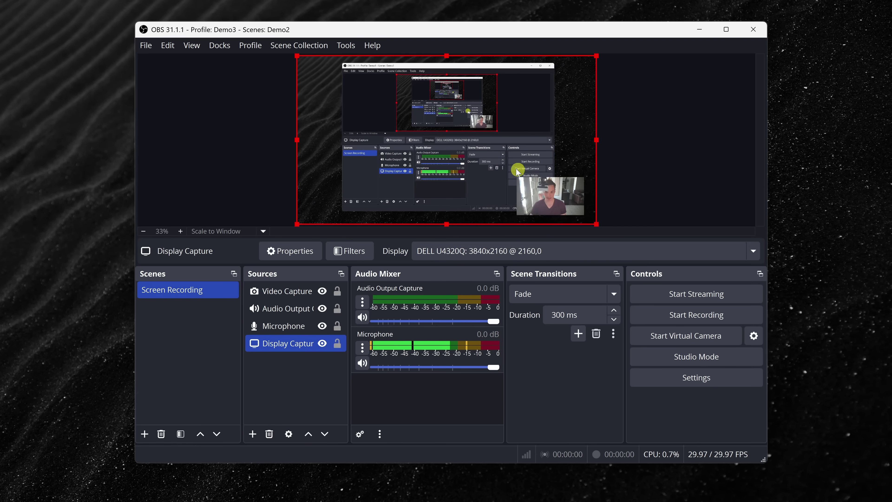
left_click(544, 196)
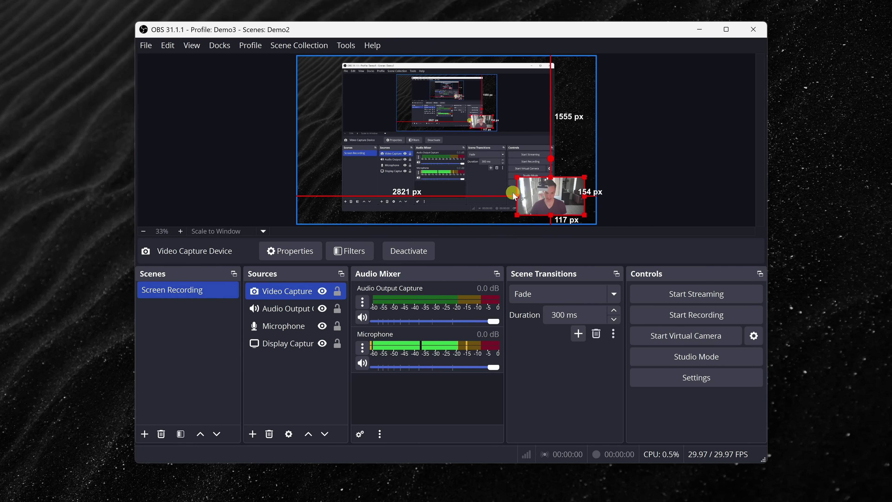
left_click(322, 291)
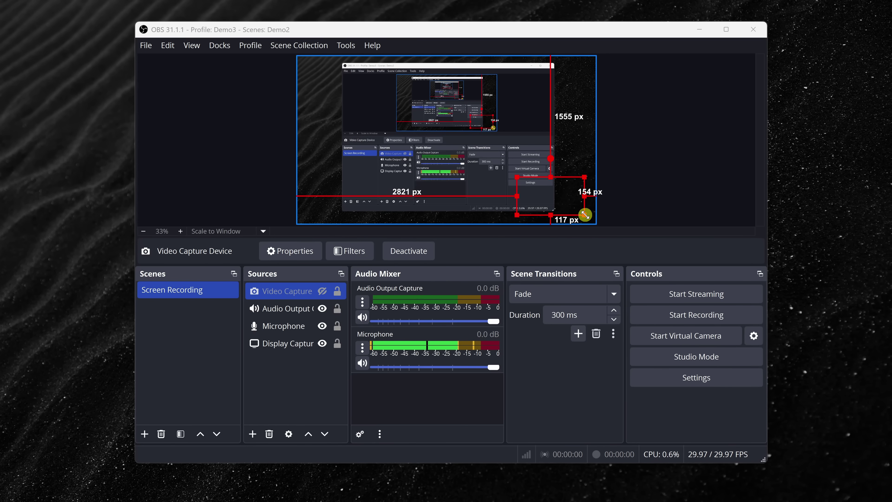
left_click(144, 46)
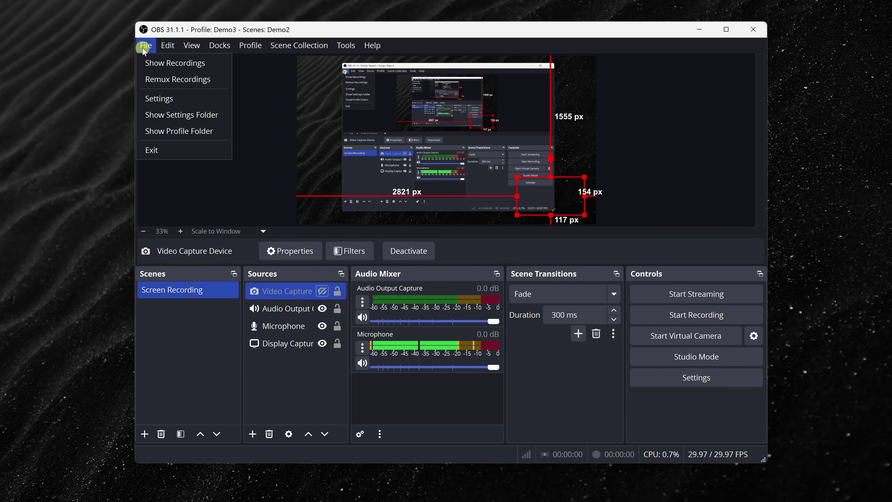
In Settings > Hotkeys, assign F1 to both Start Recording and Stop Recording.
left_click(168, 95)
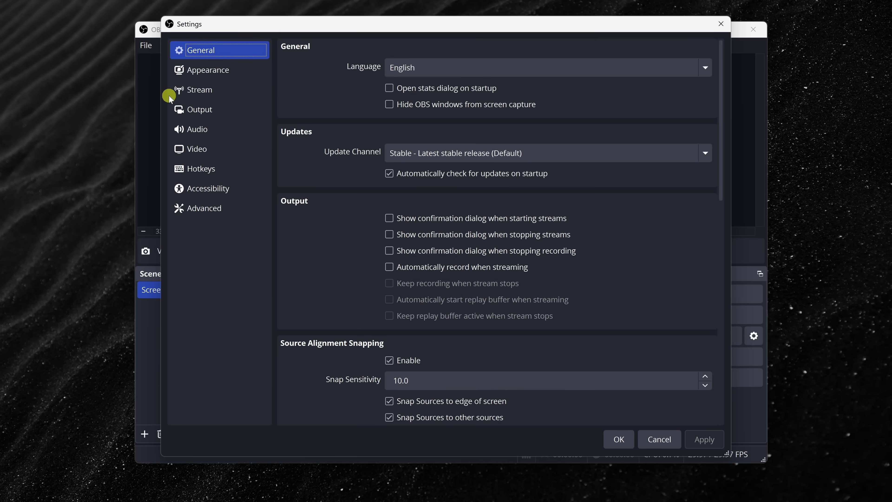
left_click(208, 169)
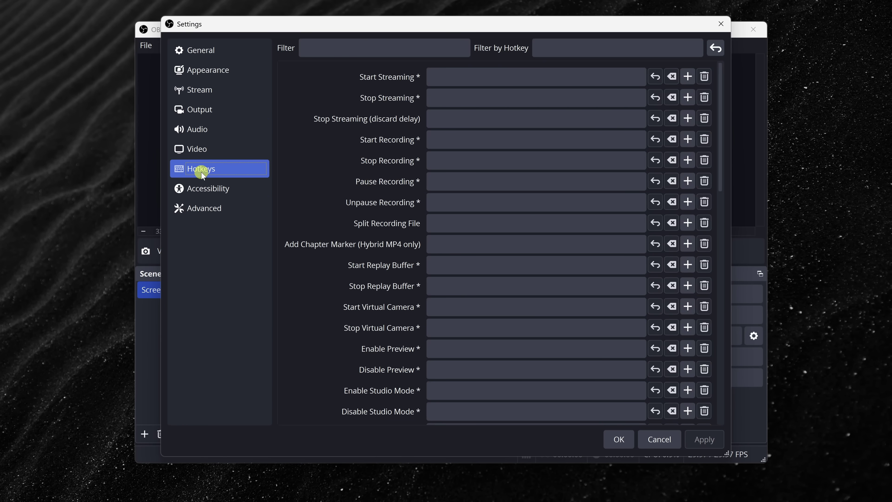
left_click(449, 139)
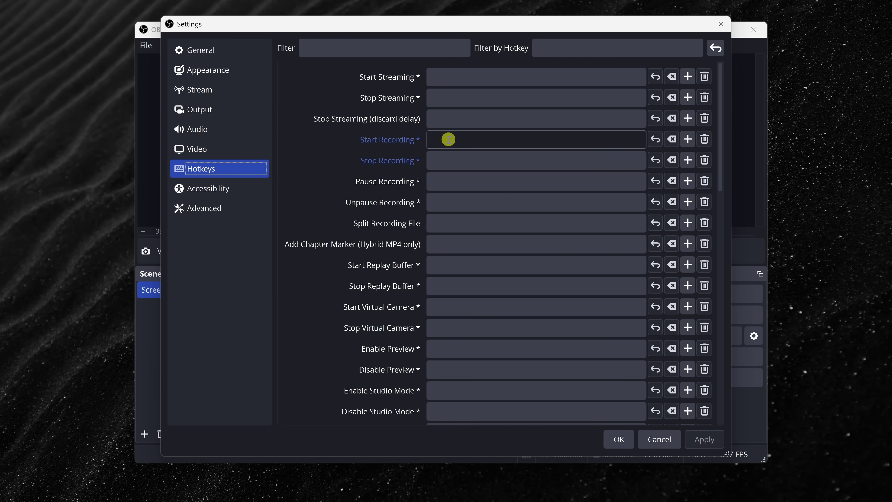
key("F1")
left_click(455, 155)
key("F1")
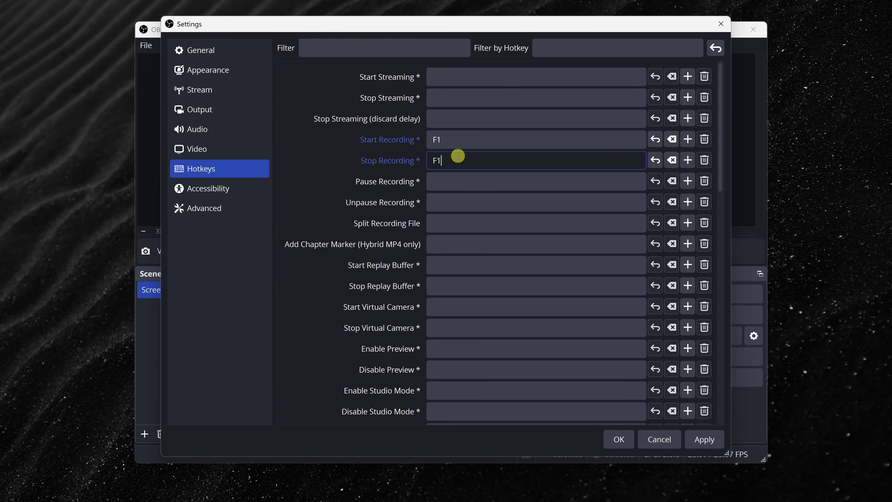